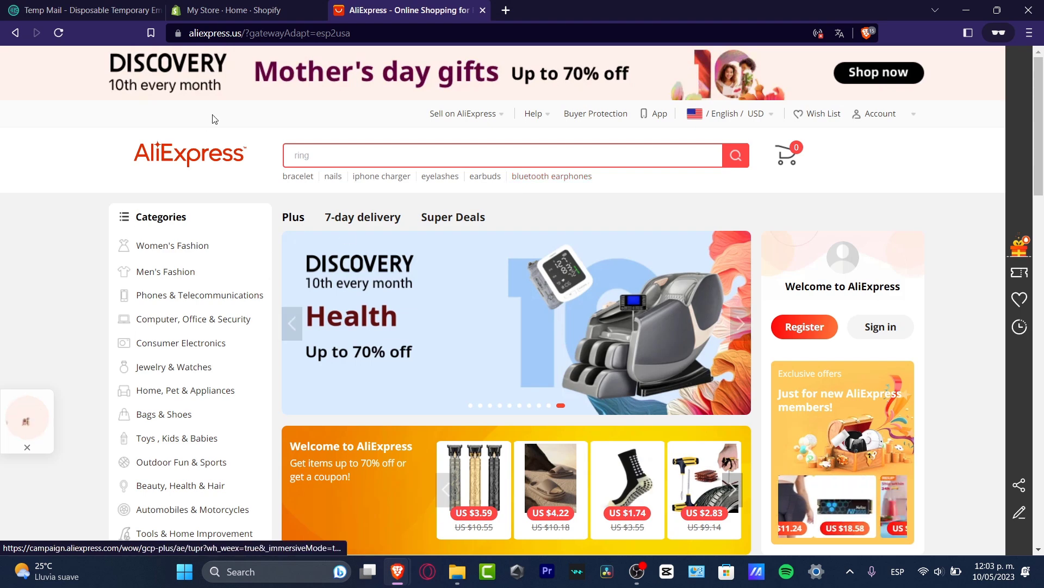
- Switch to the Shopify admin and open the Online Store themes page
click(256, 9)
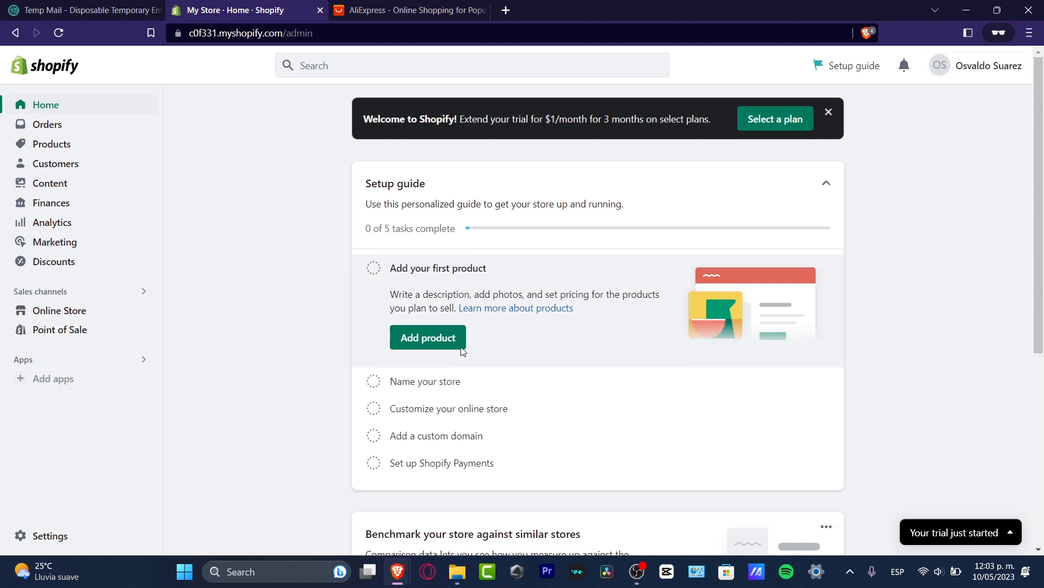
click(75, 316)
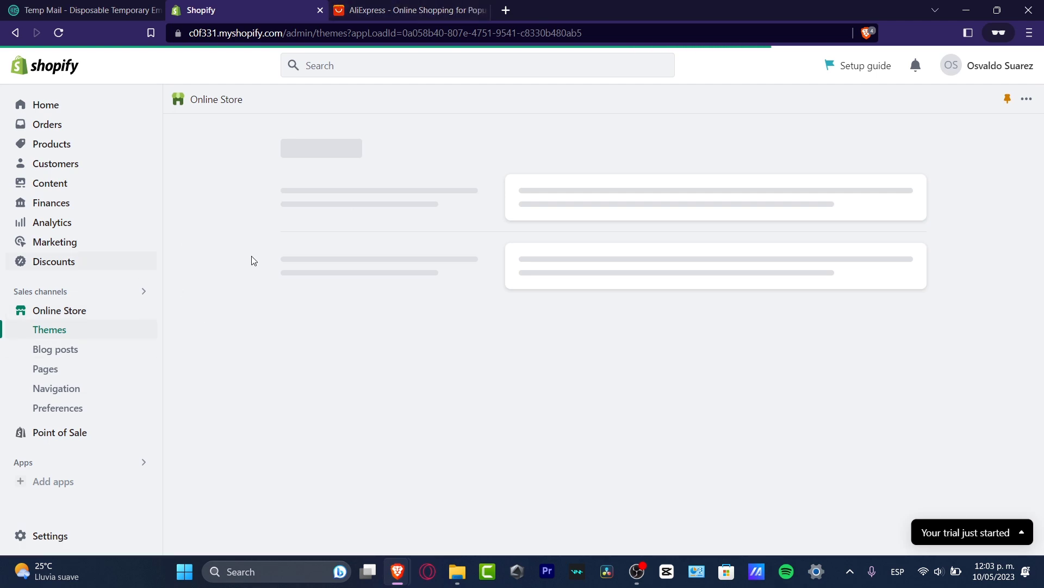
- Switch to AliExpress and sign in with the account's e-mail and password
click(446, 5)
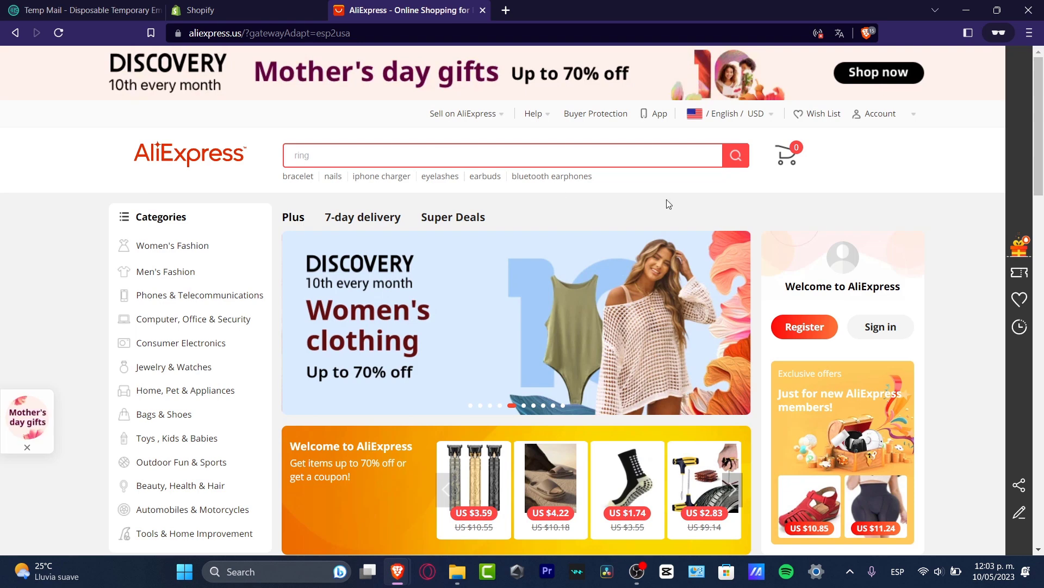
mouse_move(886, 122)
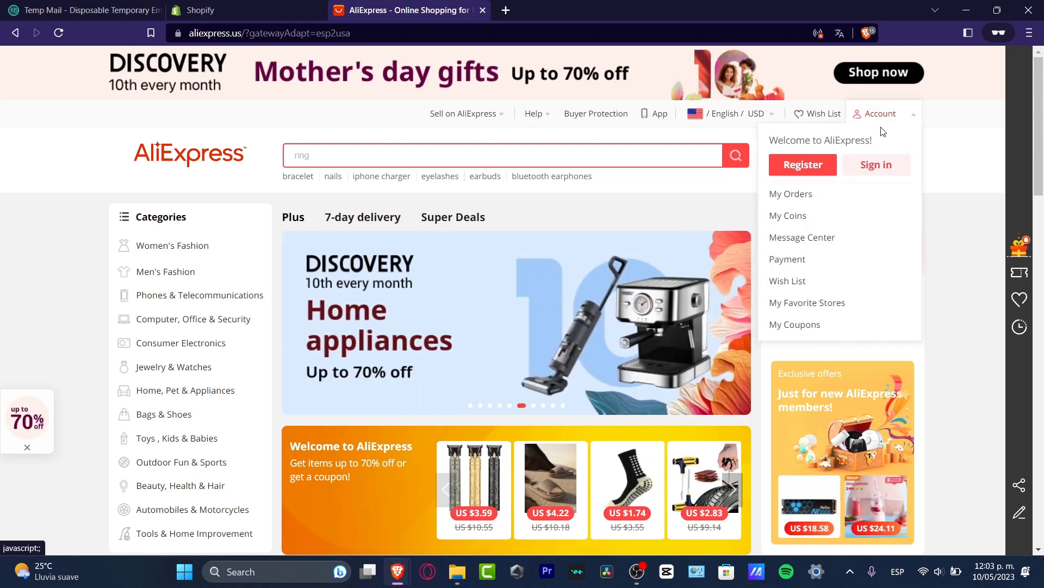
click(871, 173)
click(552, 212)
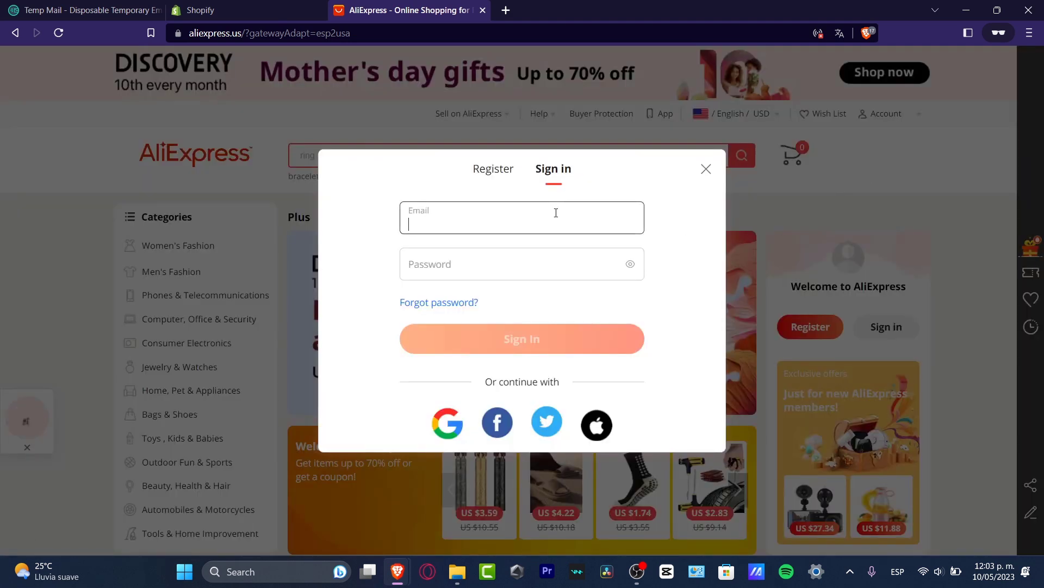
click(531, 267)
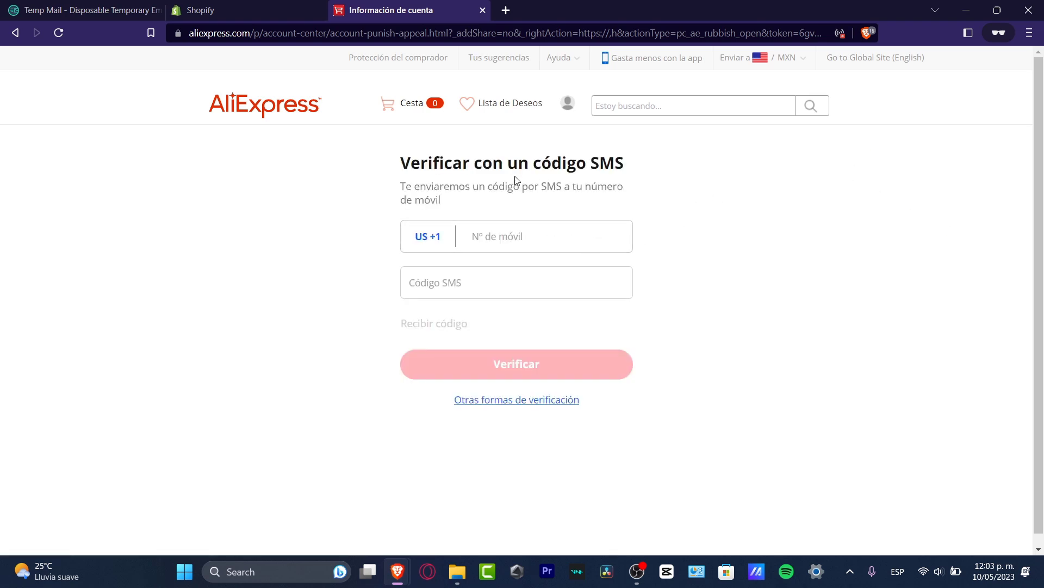
- Open the other identity verification methods offered instead of the AliExpress SMS code
drag(505, 170, 640, 175)
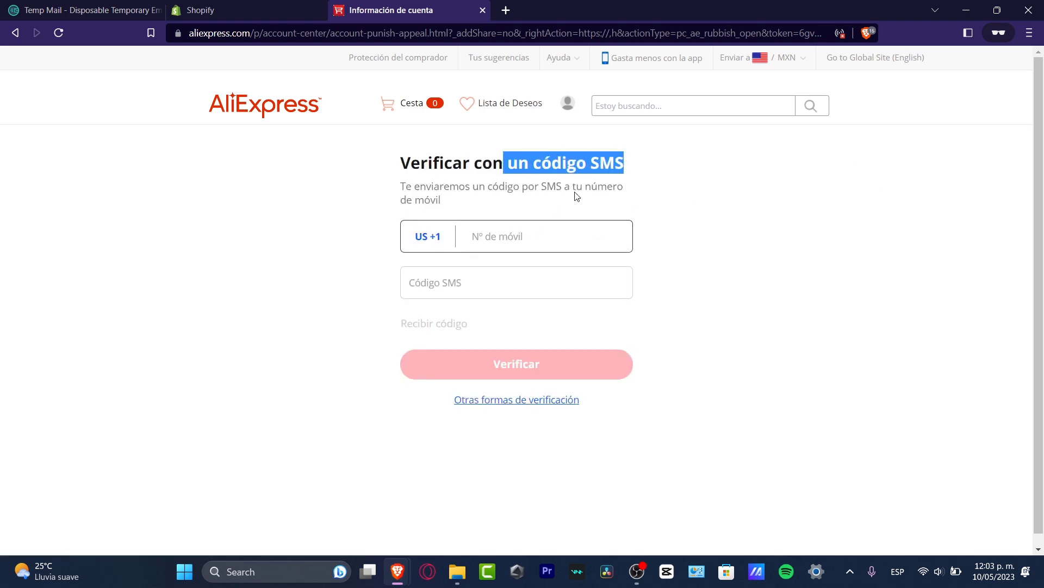
click(702, 220)
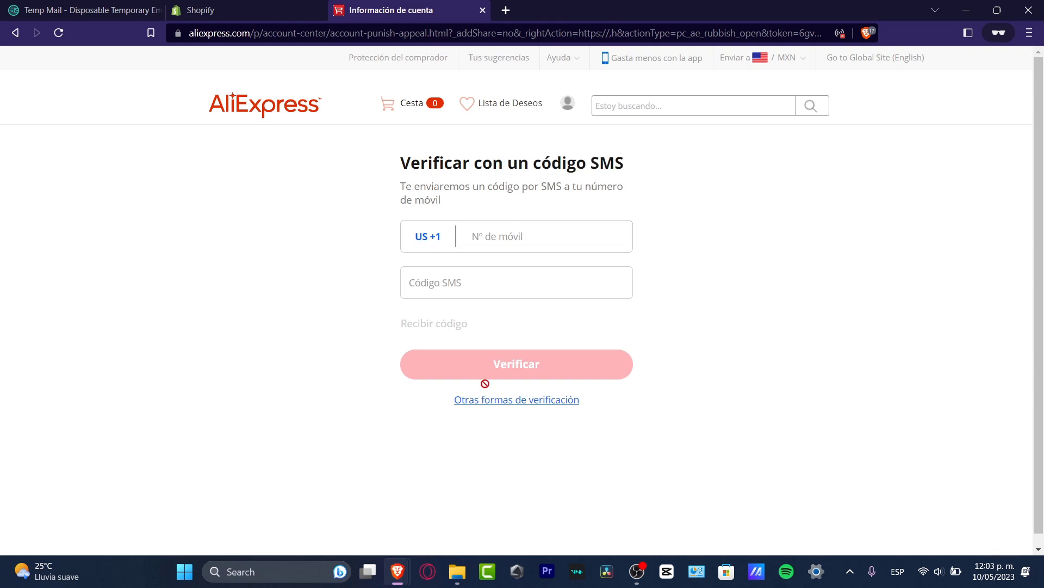
click(562, 403)
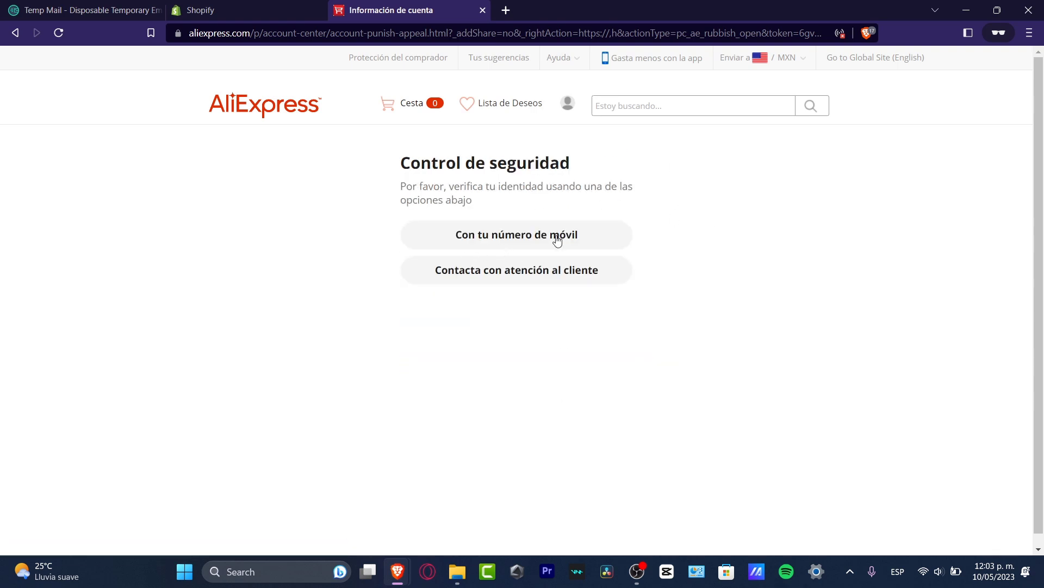
- Return to the Shopify admin and open the Shopify App Store from the app and sales channel settings
click(267, 5)
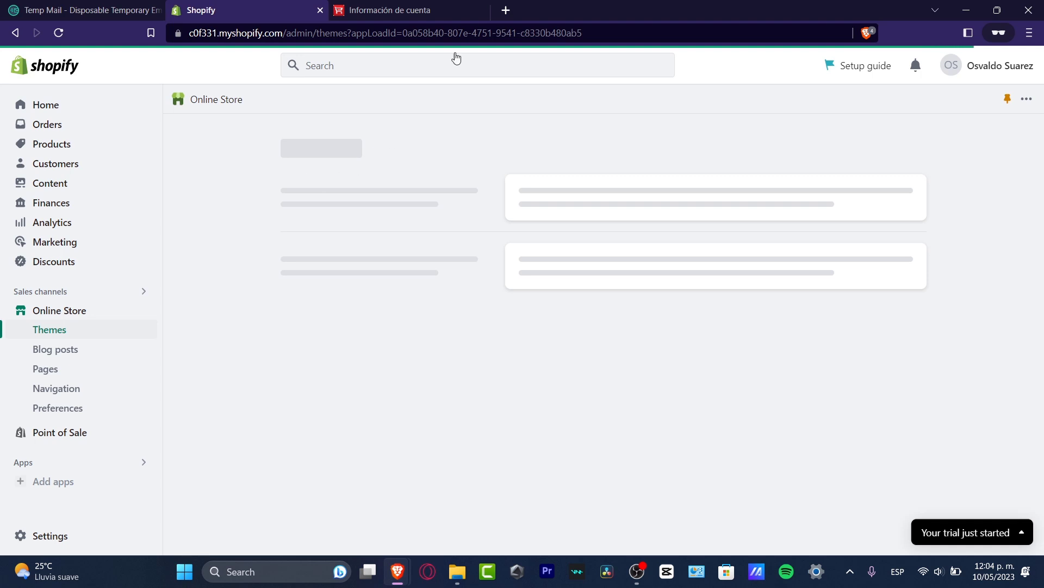
click(414, 9)
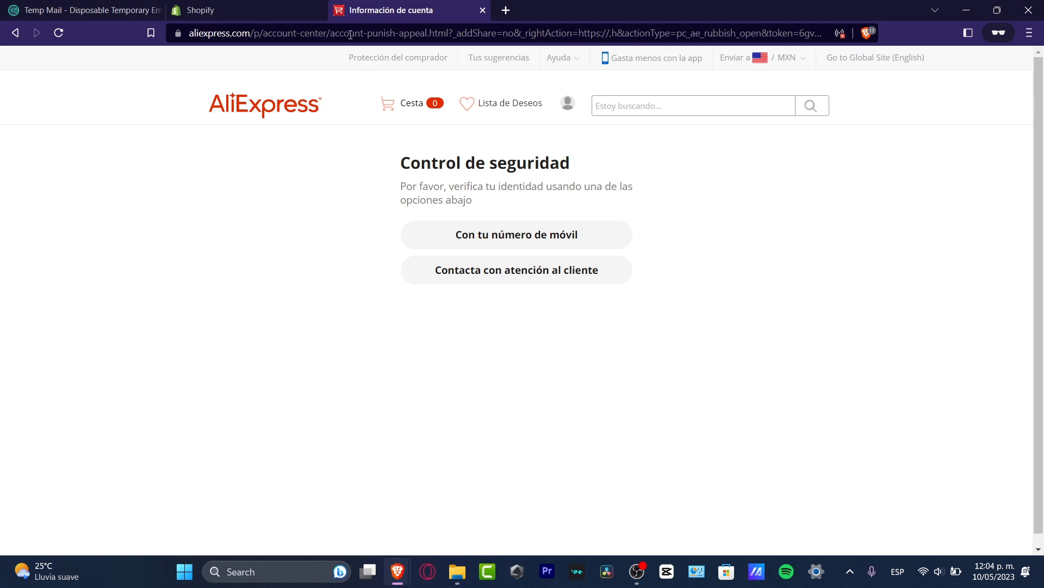
click(291, 5)
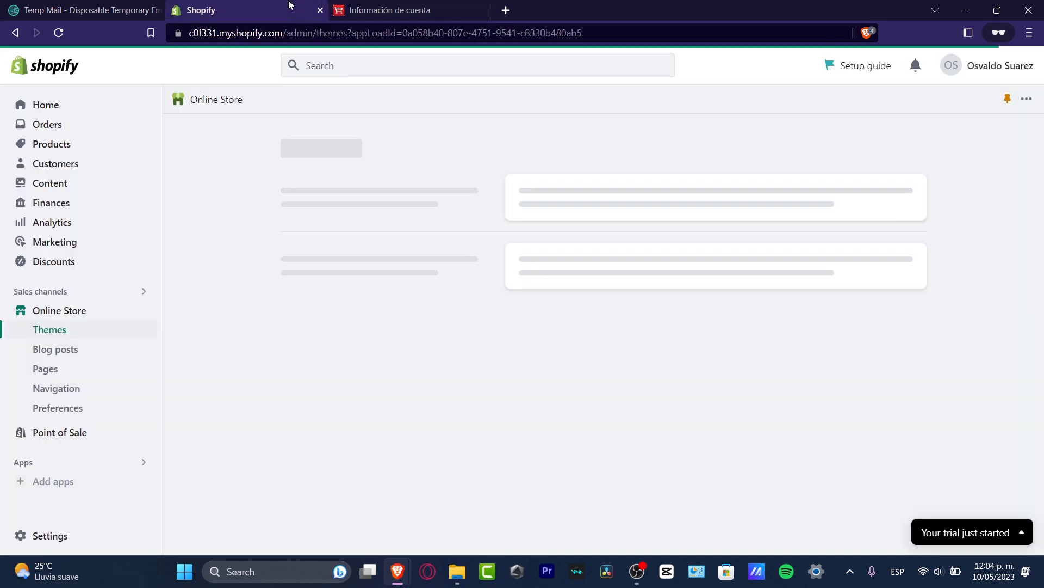
click(68, 468)
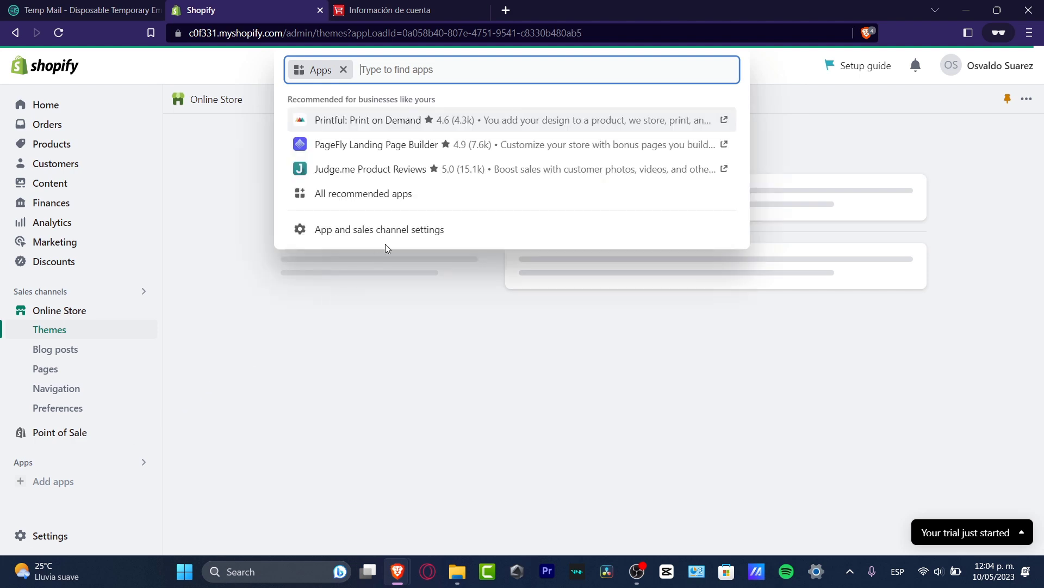
click(403, 229)
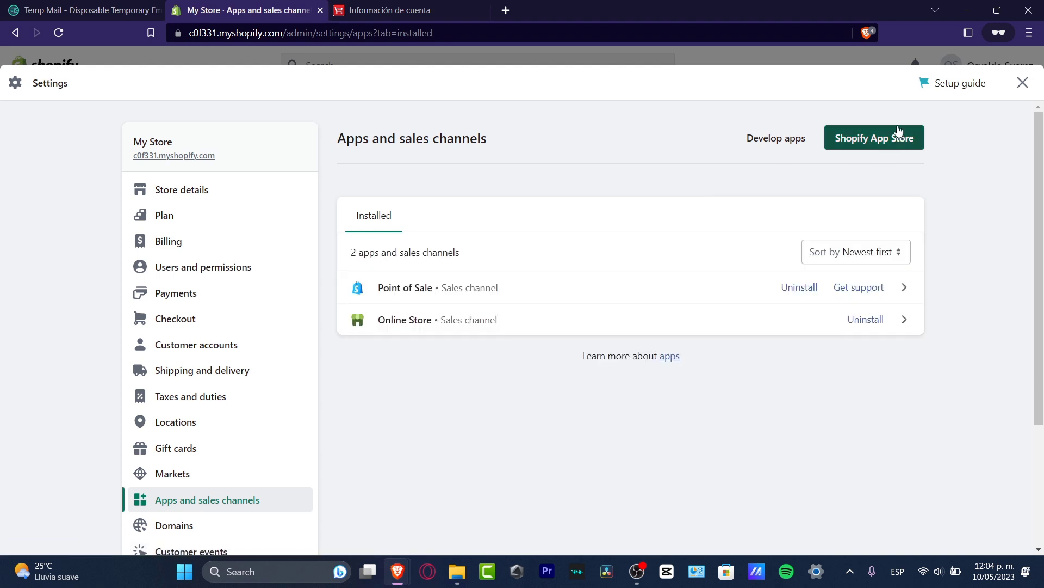
click(880, 137)
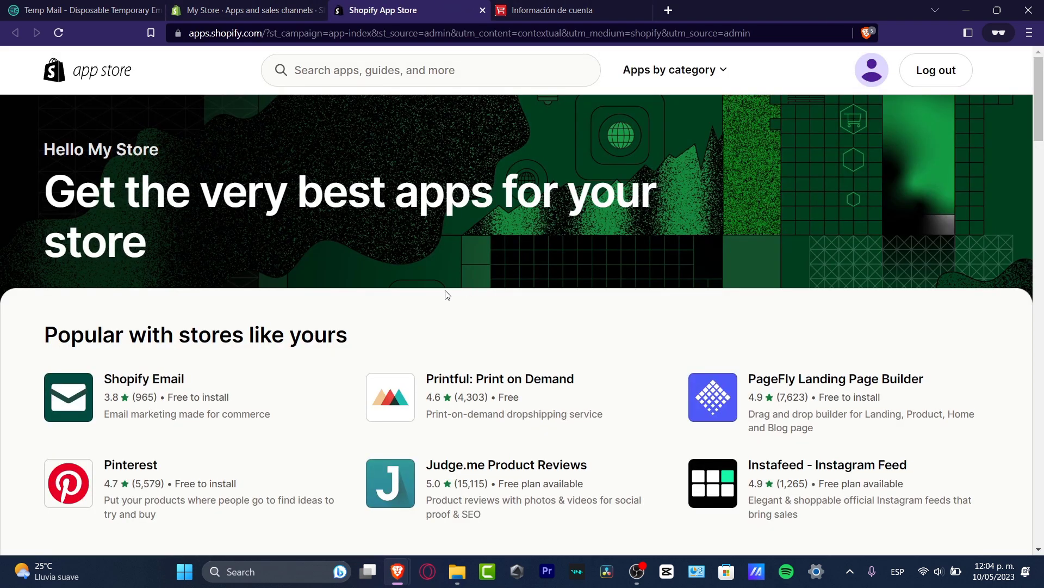
- Search the Shopify App Store for "aliexpress"
click(384, 73)
text(ali)
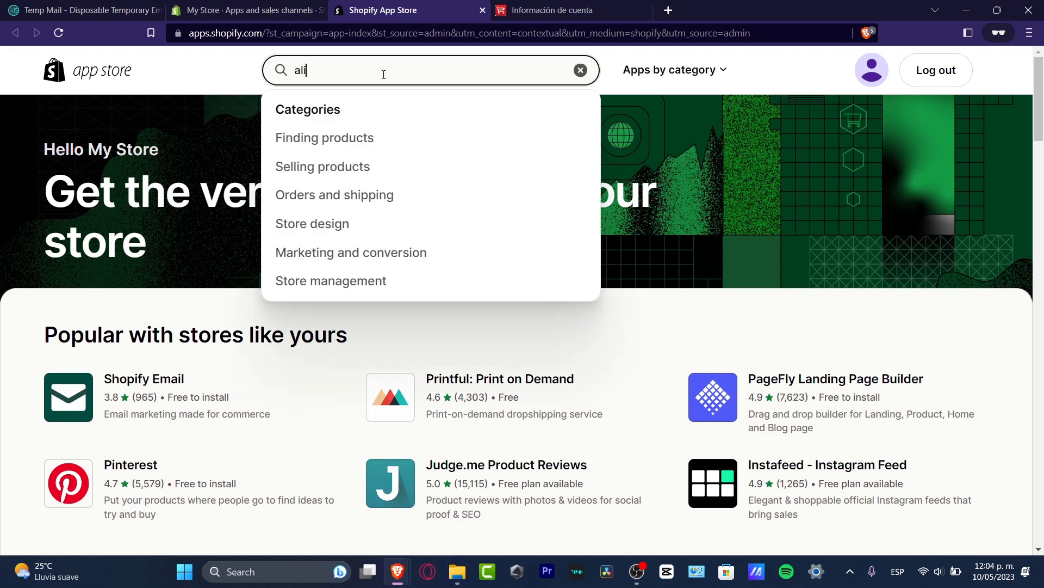
text(express)
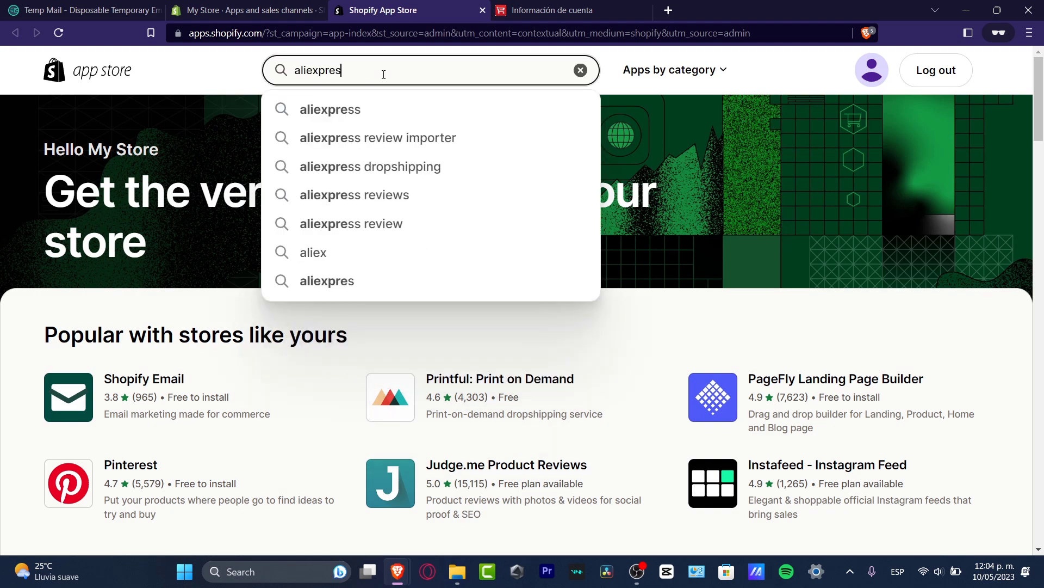
key(Return)
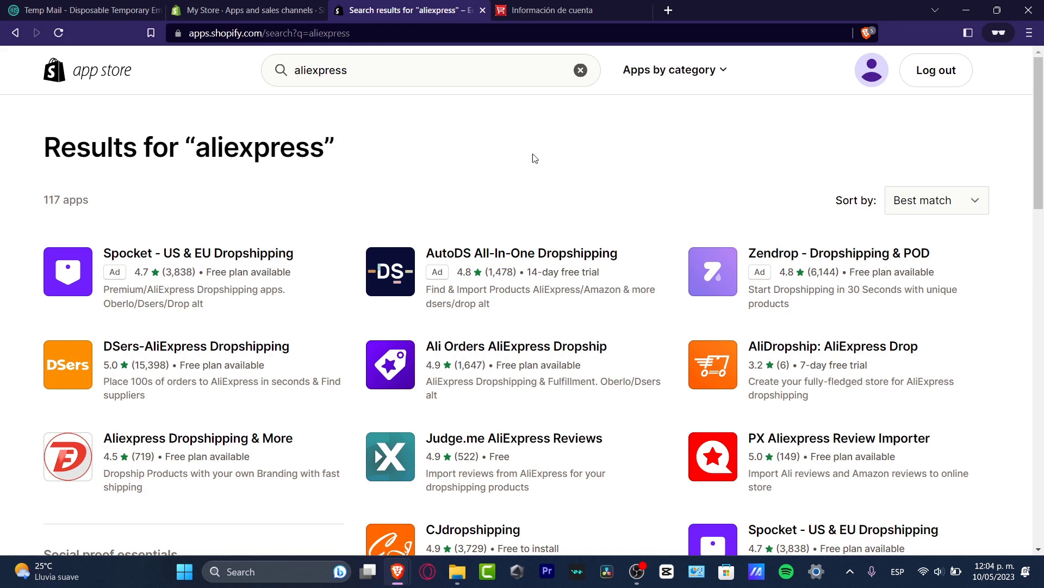
- Pick the DSers-AliExpress Dropshipping app from the search results and start adding it to the store
scroll(670, 155, down, 4)
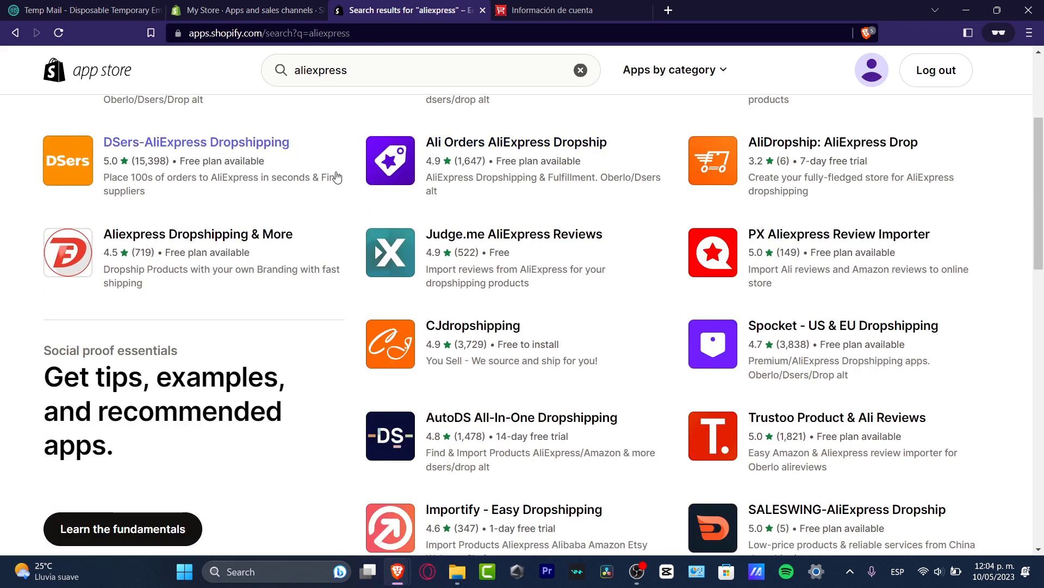
scroll(345, 181, up, 4)
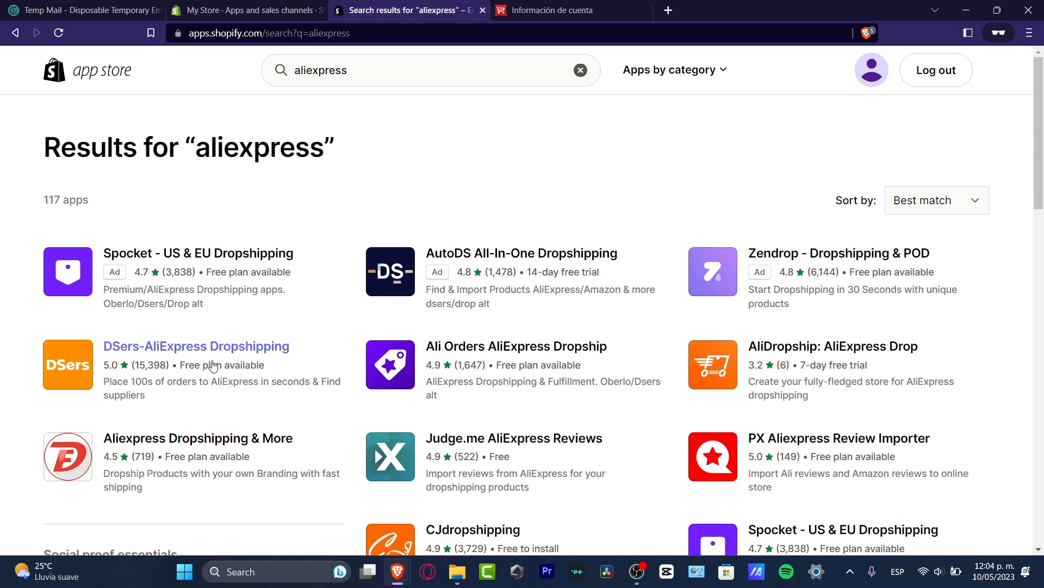
click(185, 353)
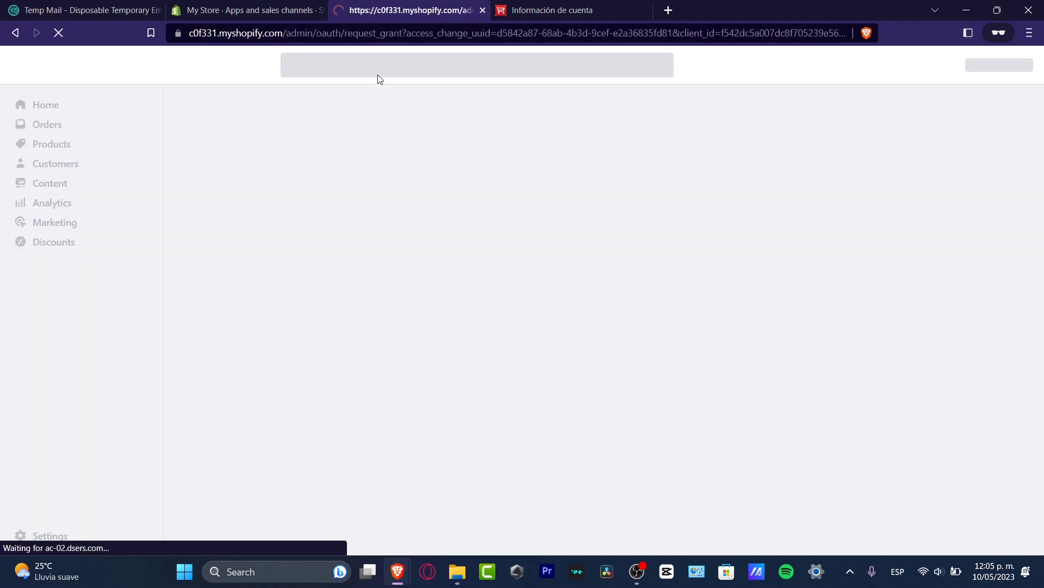
- Approve the DSers-AliExpress Dropshipping installation and have DSers create an account for the store
click(295, 8)
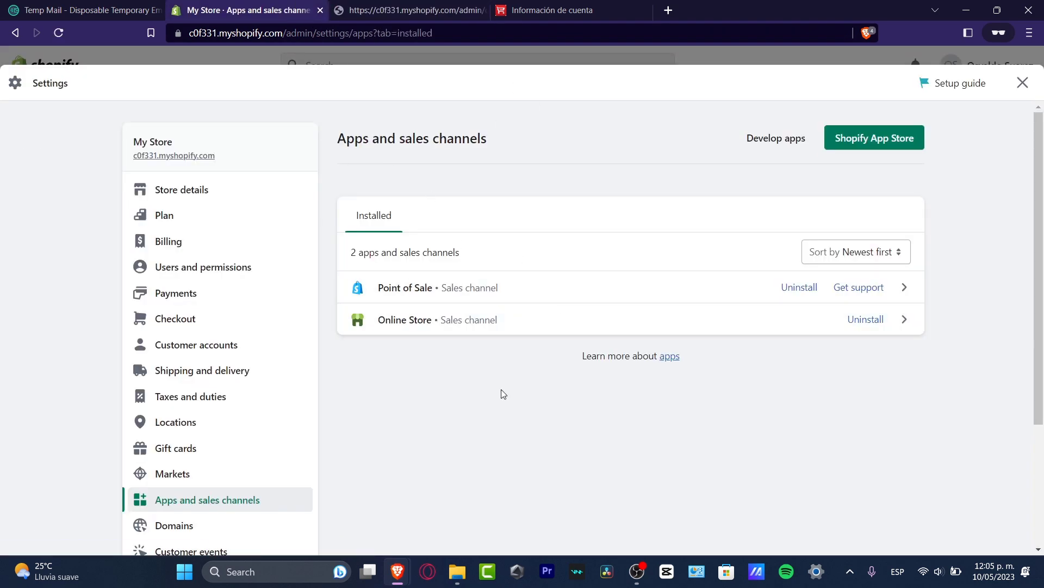
click(413, 9)
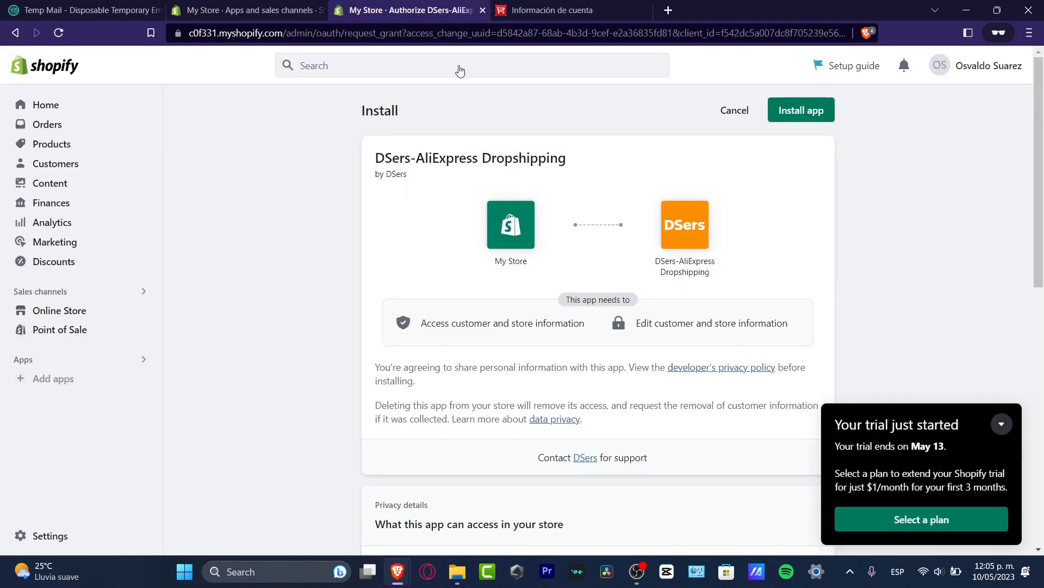
click(822, 110)
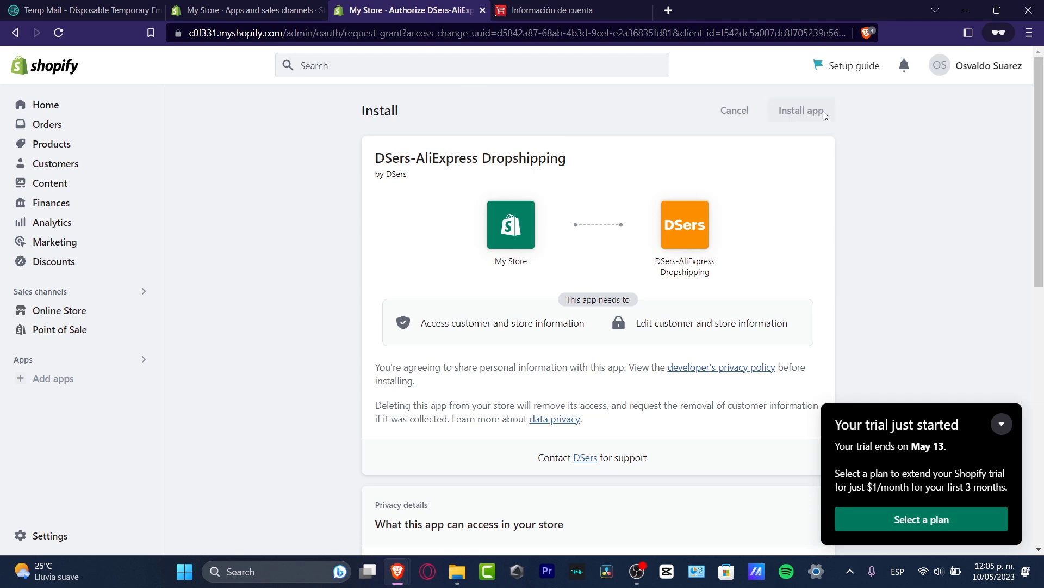
click(1003, 425)
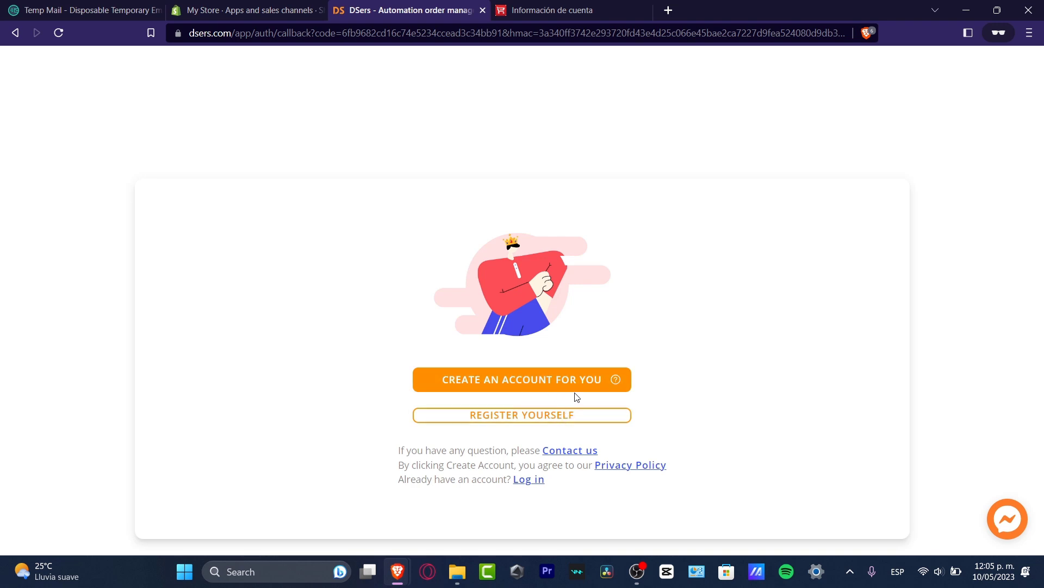
click(559, 385)
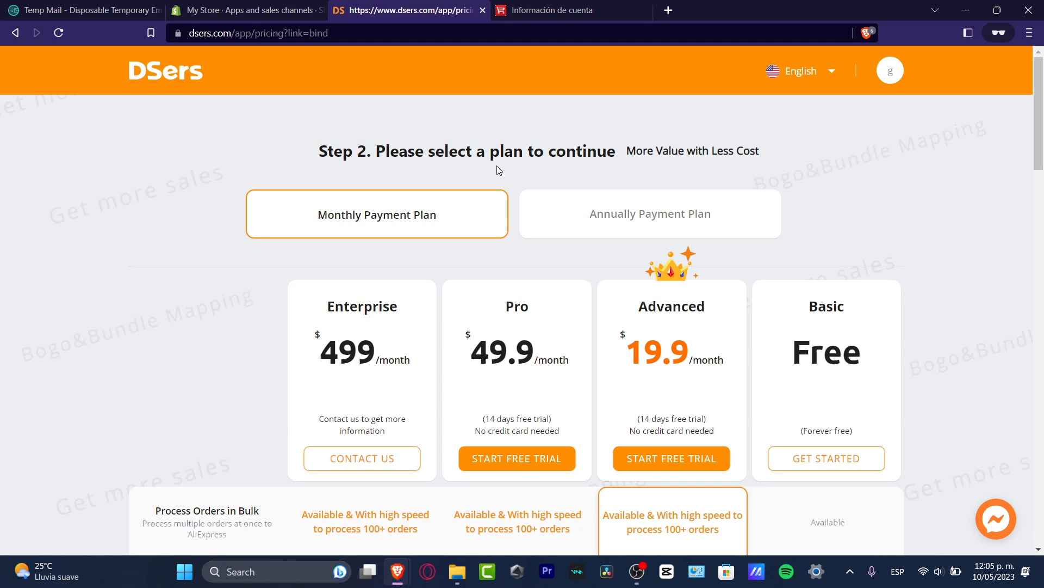
- Compare the monthly DSers plans, examining the Basic plan's order processing, store limit, PayPal limit, variants mapping and remaining features
scroll(753, 240, down, 3)
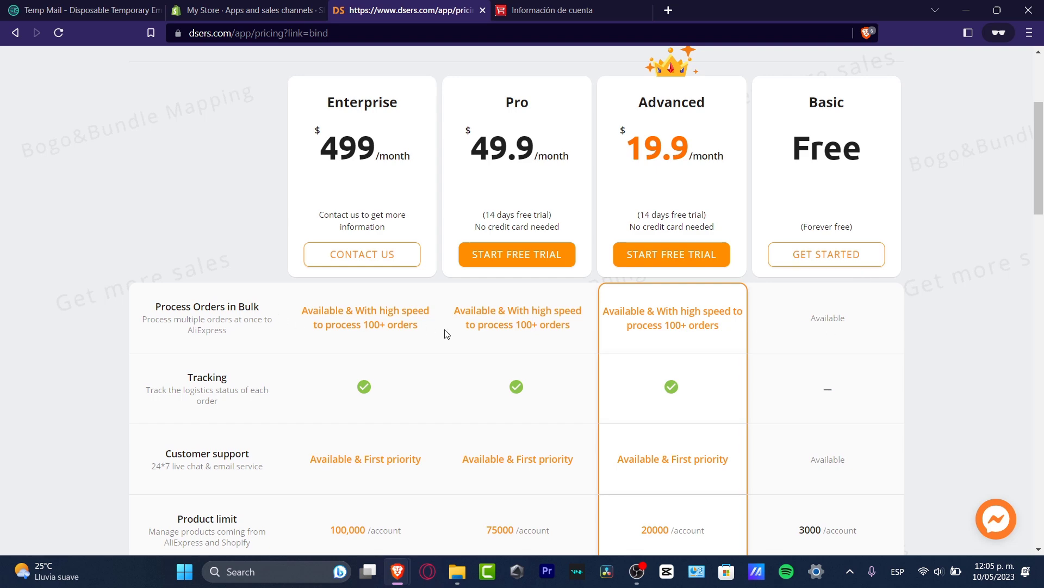
scroll(870, 381, down, 4)
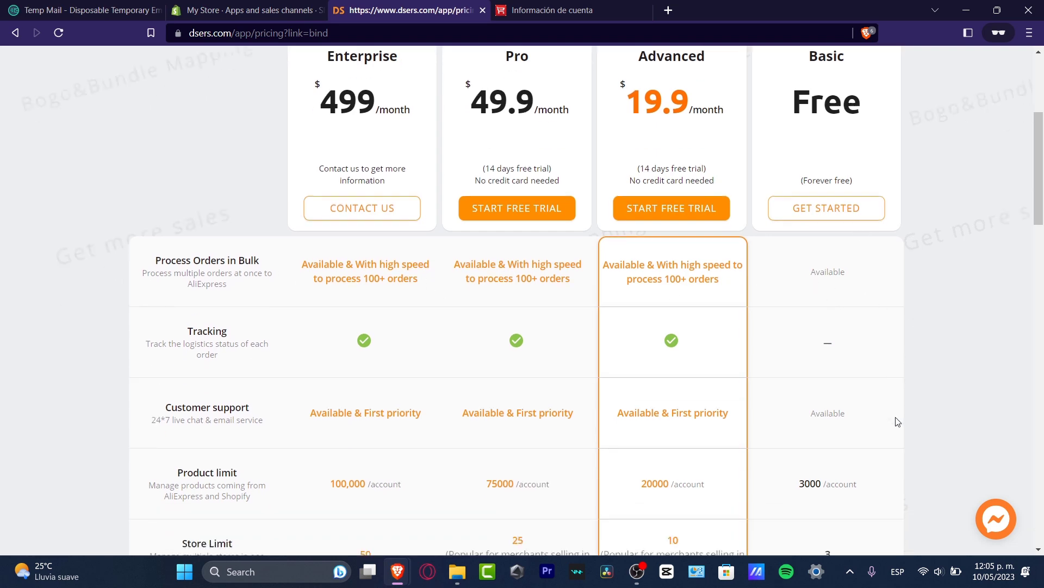
drag(798, 271, 863, 268)
drag(838, 347, 822, 347)
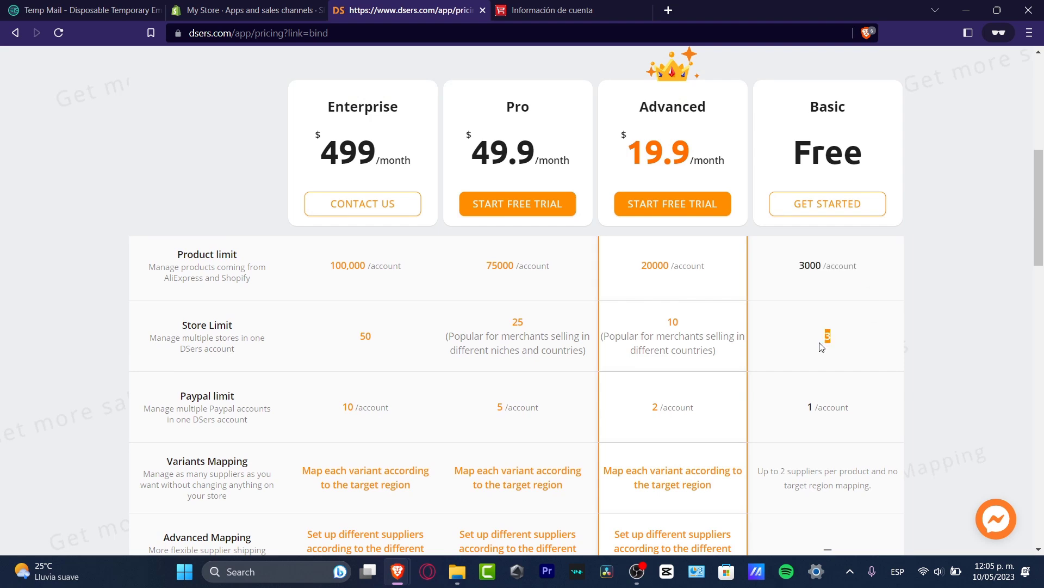
drag(807, 402, 884, 421)
scroll(874, 400, down, 3)
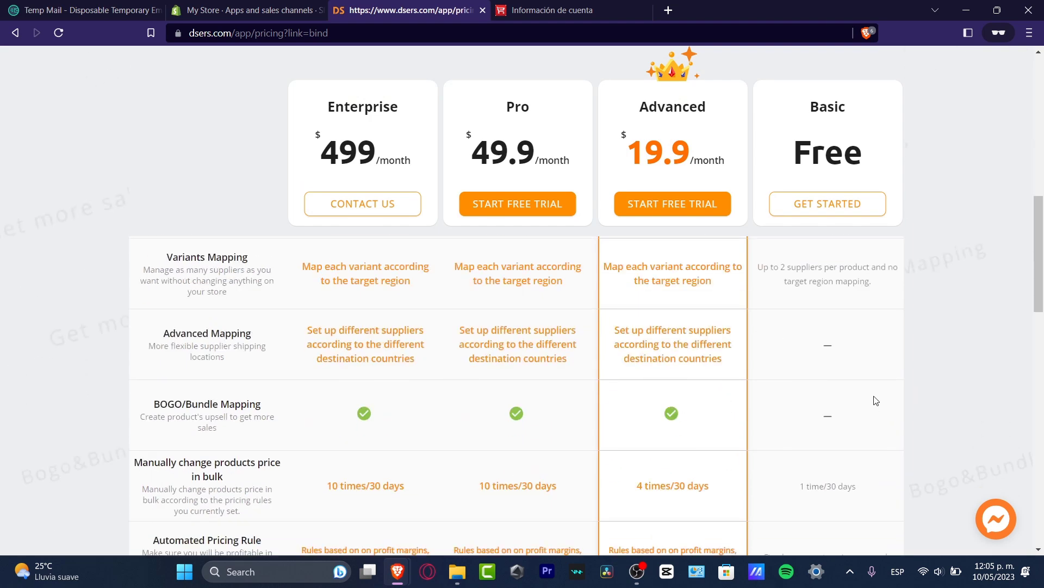
scroll(849, 340, up, 3)
drag(794, 453, 872, 498)
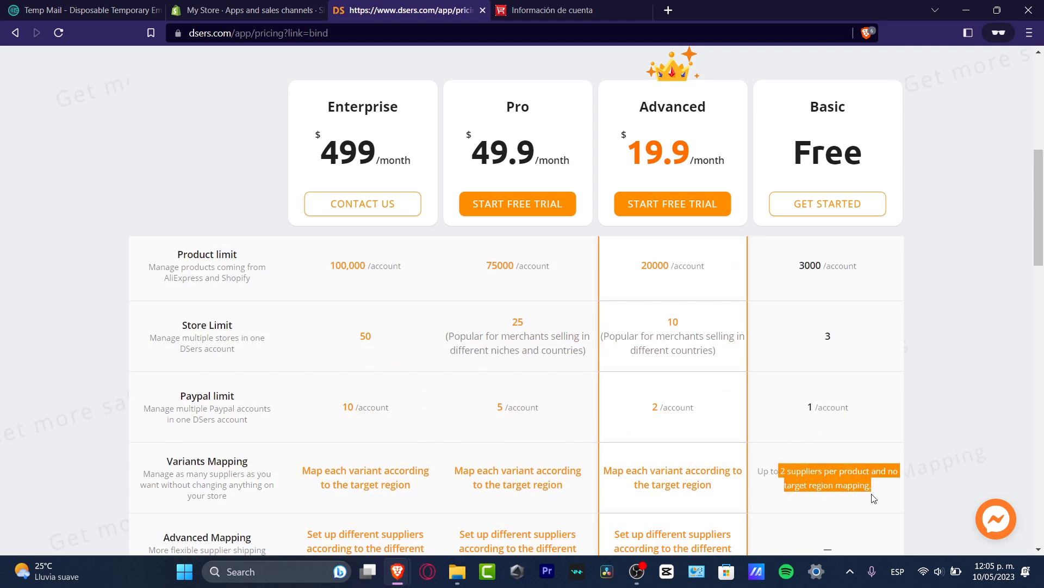
scroll(877, 498, down, 8)
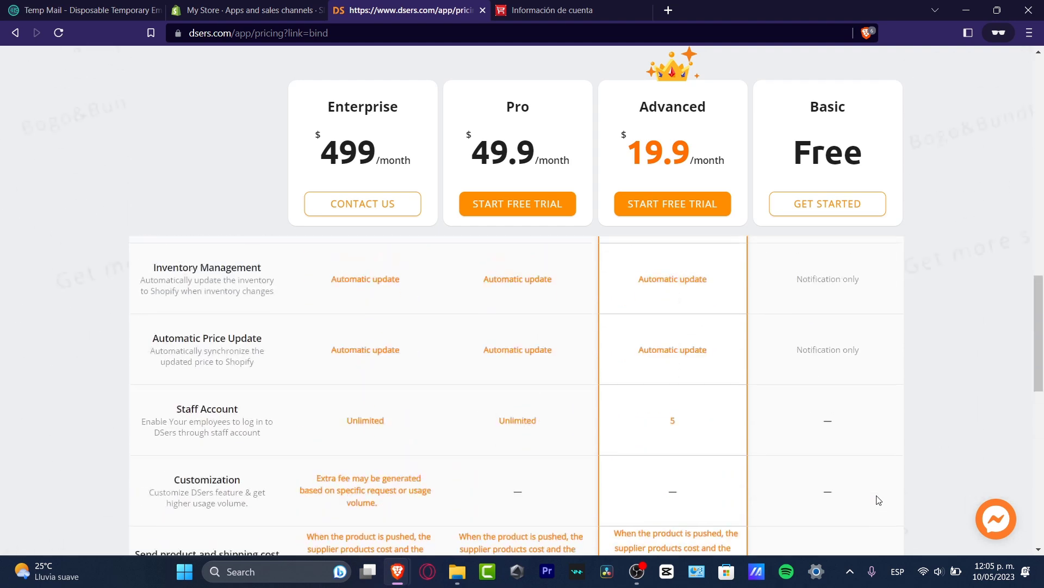
scroll(879, 495, up, 2)
scroll(878, 496, up, 6)
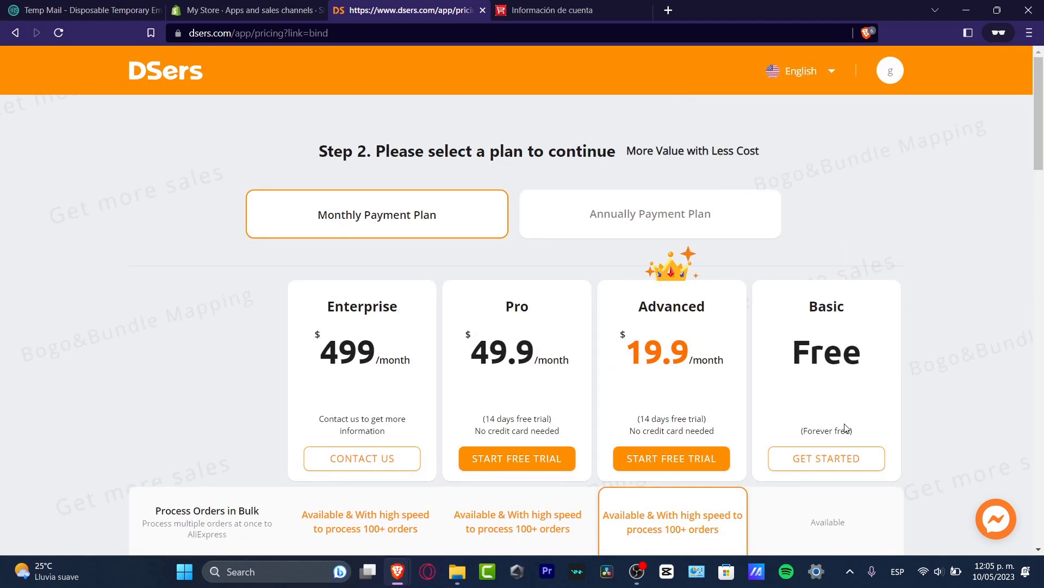
- Start with the free Basic DSers plan and return to the AliExpress security check page
click(846, 457)
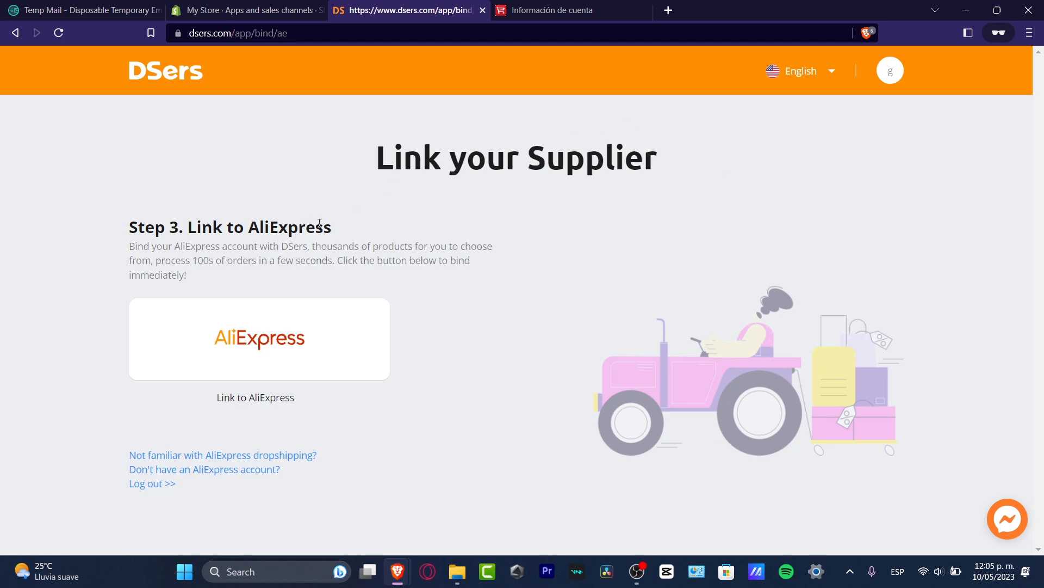
click(543, 10)
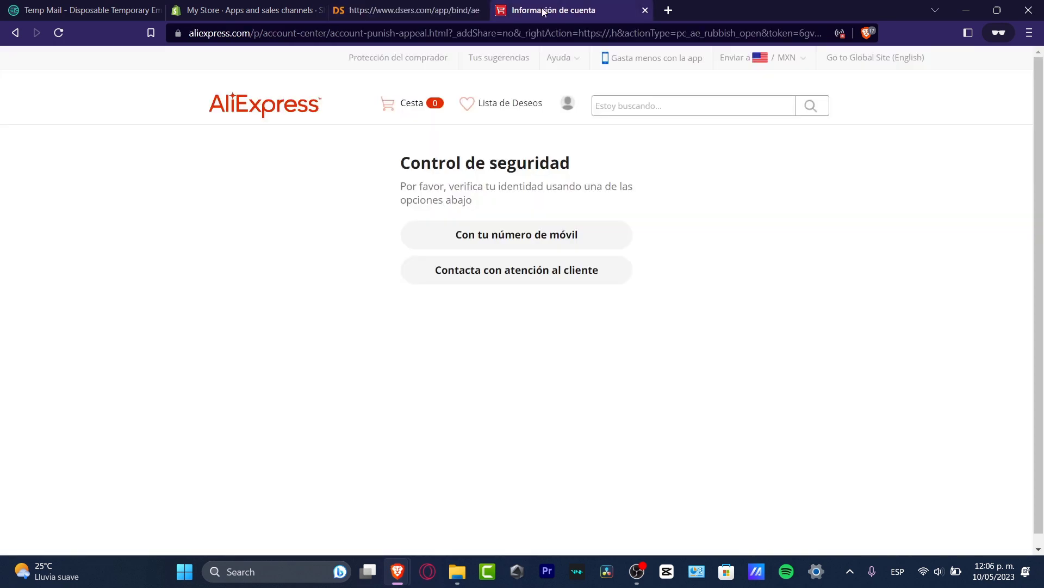
- Link AliExpress as the supplier in DSers and authorize DSers to access the AliExpress account
click(390, 10)
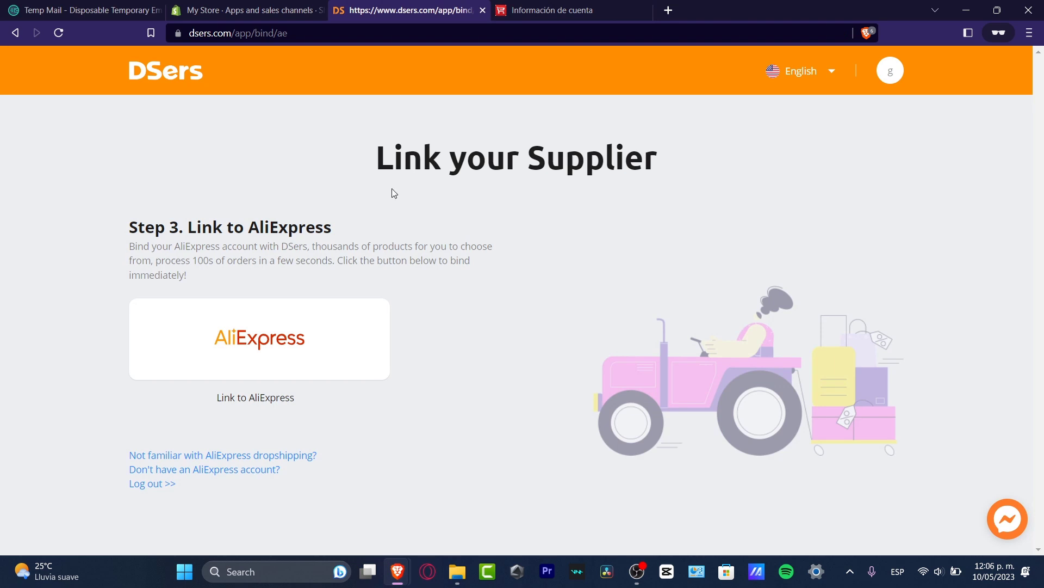
click(275, 354)
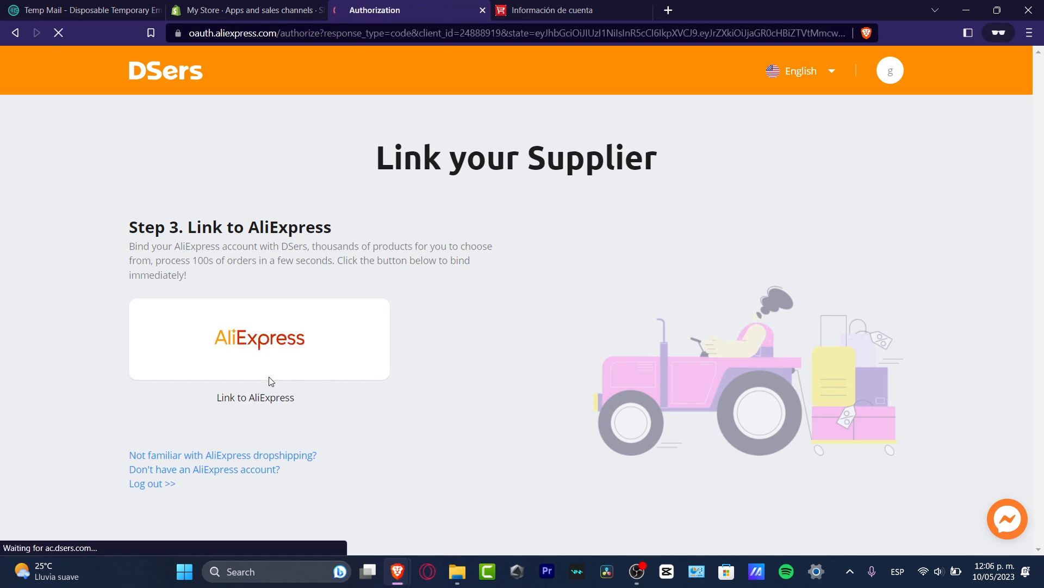
scroll(419, 400, down, 3)
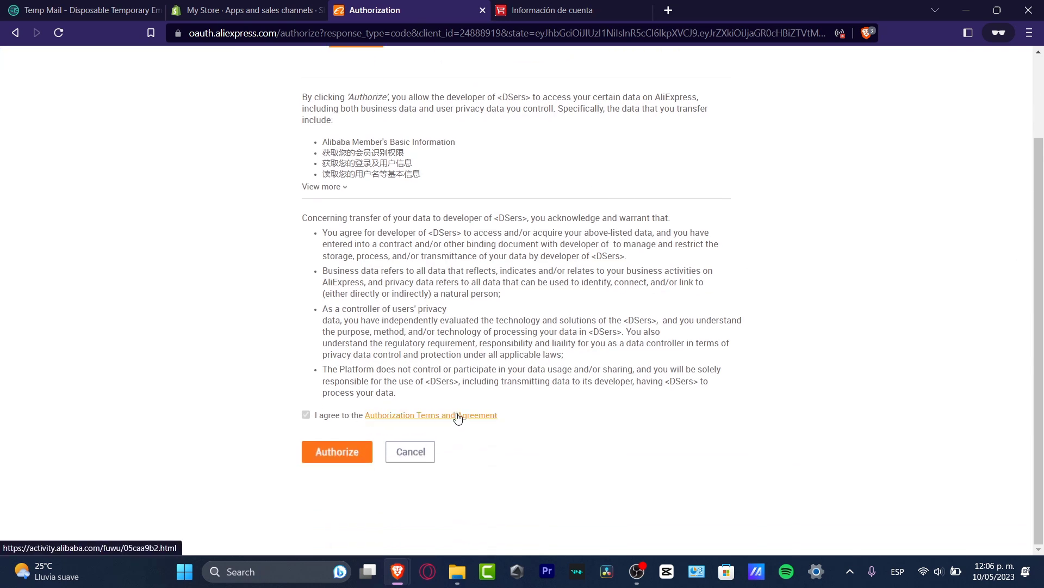
click(356, 453)
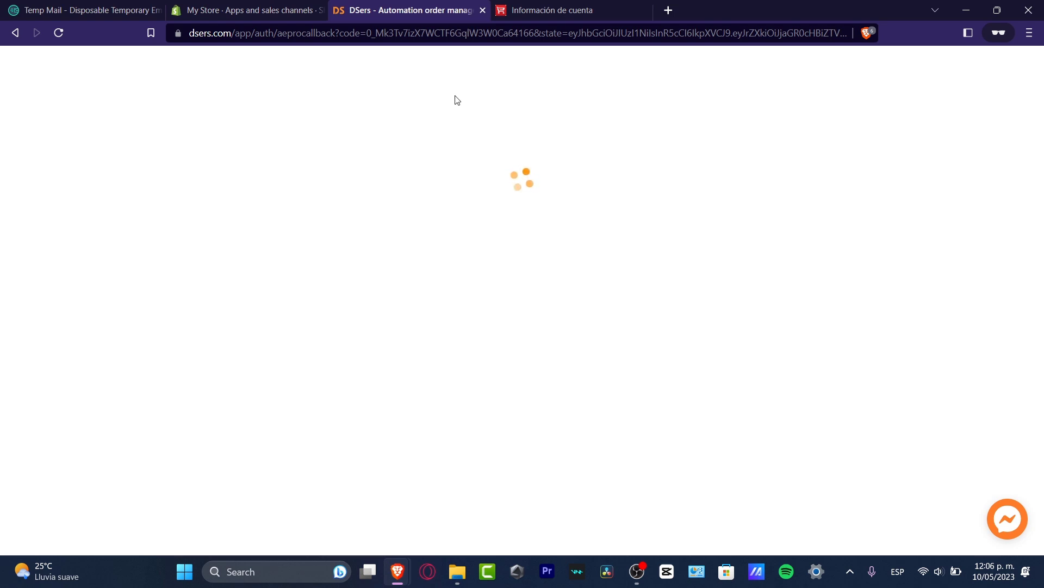
- Check the Online Store themes page in Shopify, return to DSers and dismiss the 14-day free trial offer
click(267, 5)
click(113, 54)
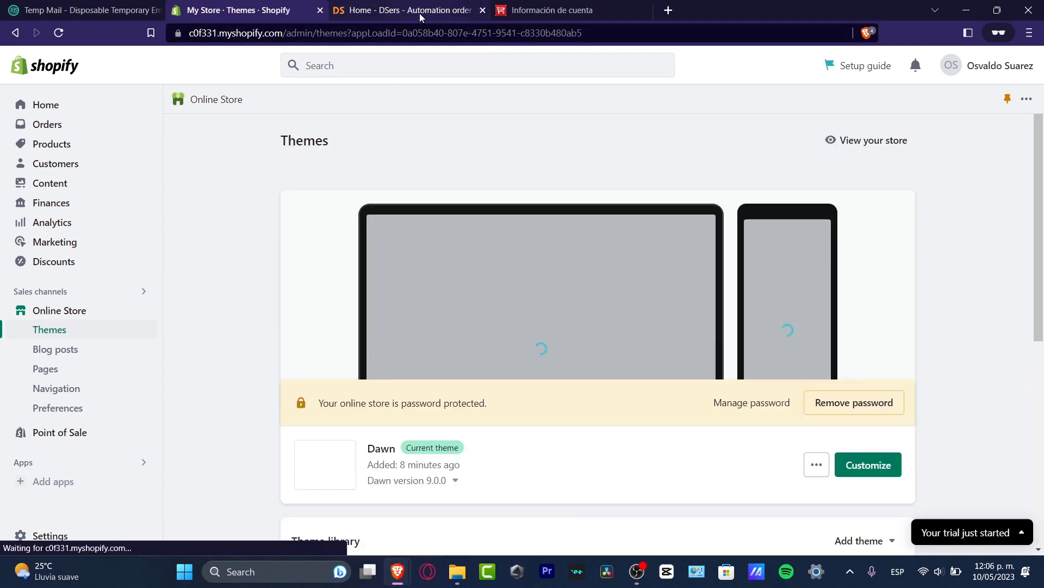
click(416, 12)
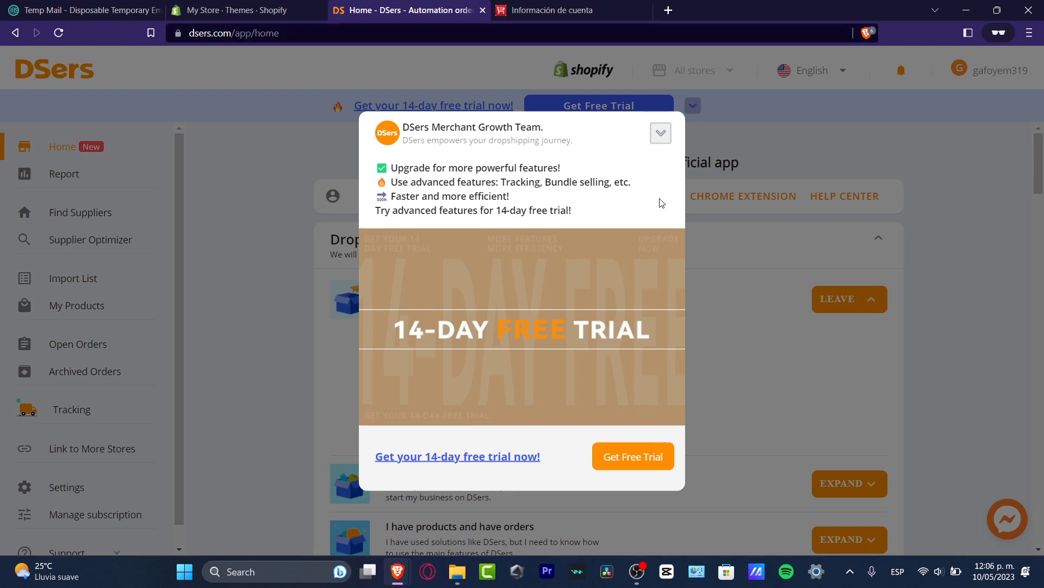
click(661, 134)
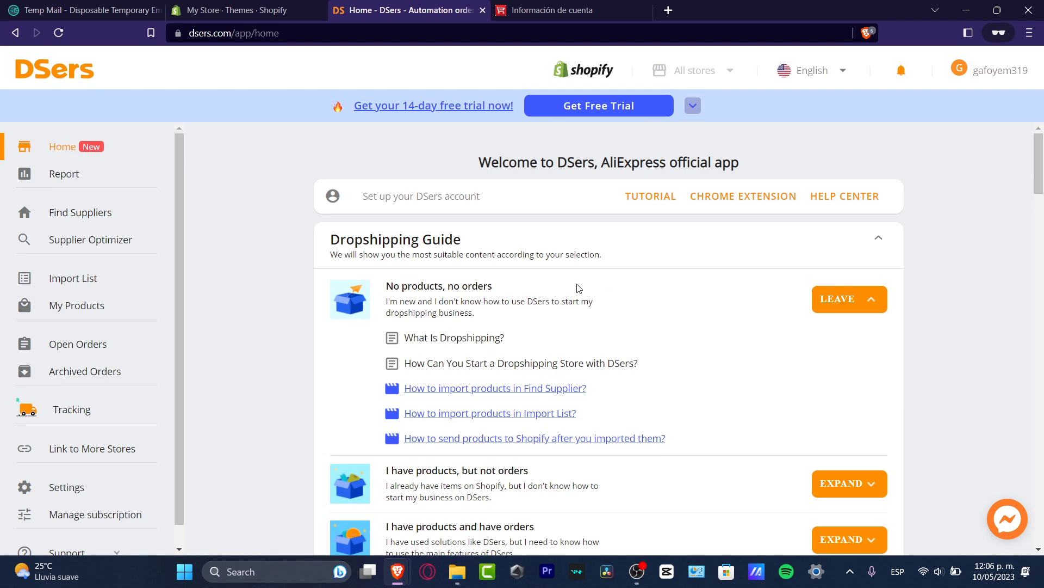
- Look through the DSers home page, from the Dropshipping Guide down to the end of the recommended apps and articles
click(87, 71)
scroll(440, 251, down, 3)
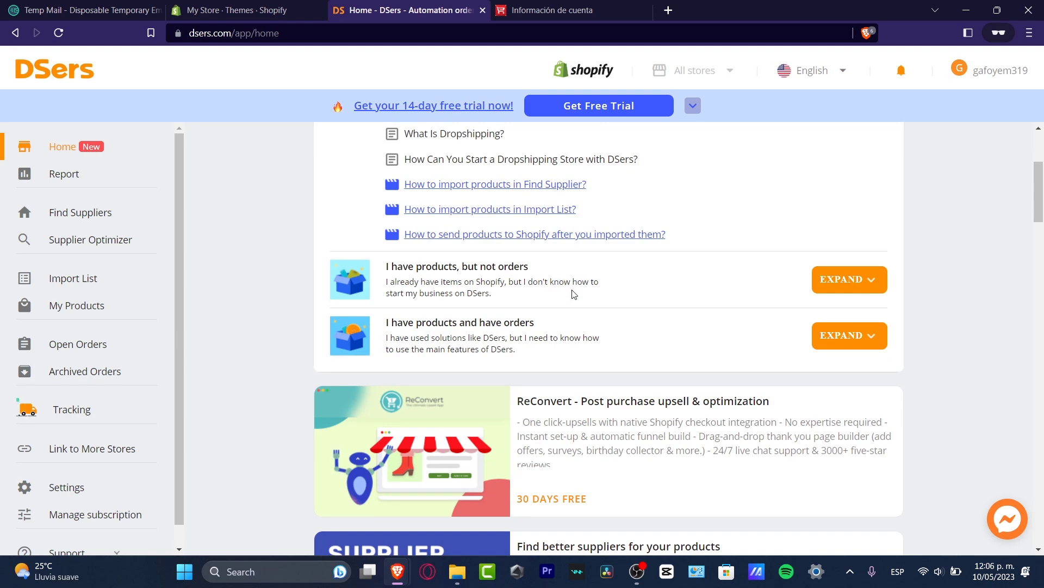
scroll(657, 343, down, 3)
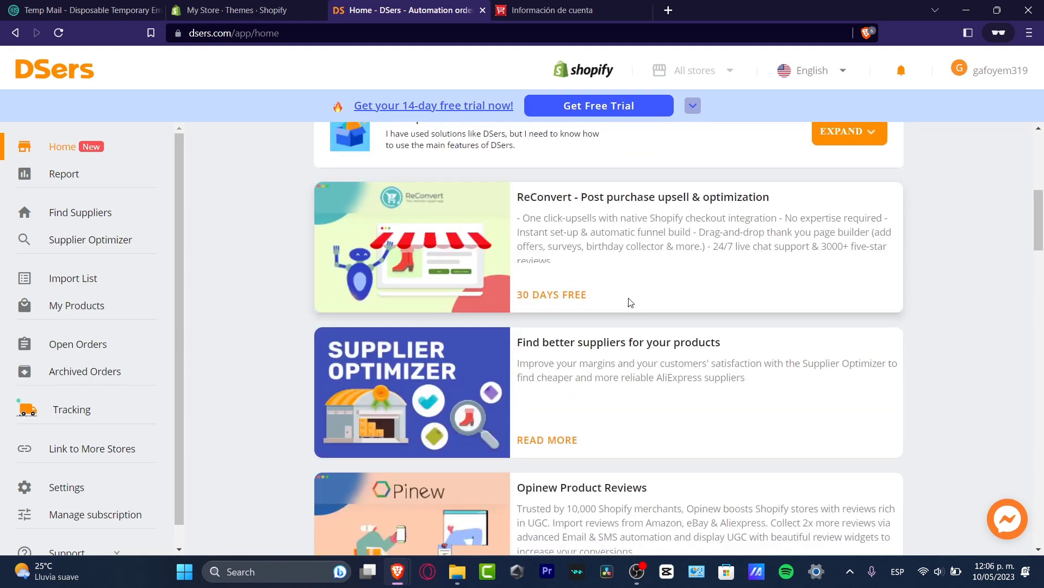
scroll(610, 362, down, 16)
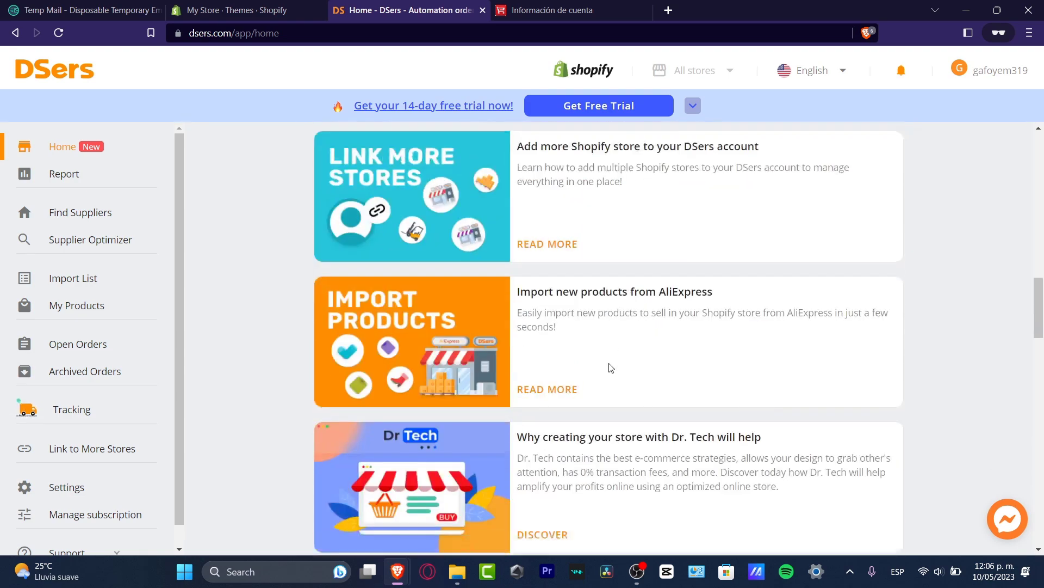
scroll(610, 363, down, 8)
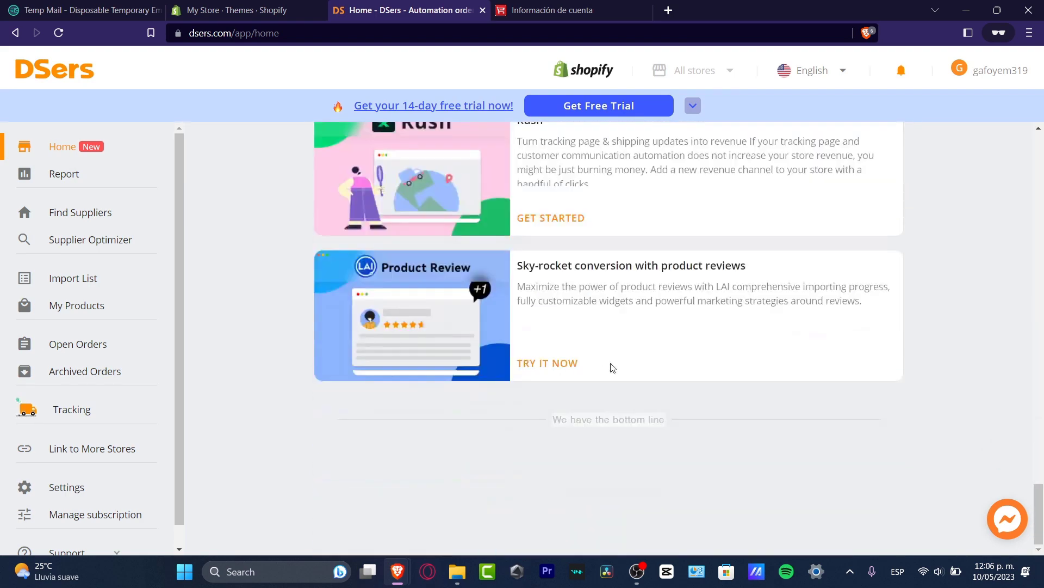
scroll(608, 363, up, 20)
- Browse the AliExpress products under Find Suppliers, filtered to those shipping from the United States
click(82, 213)
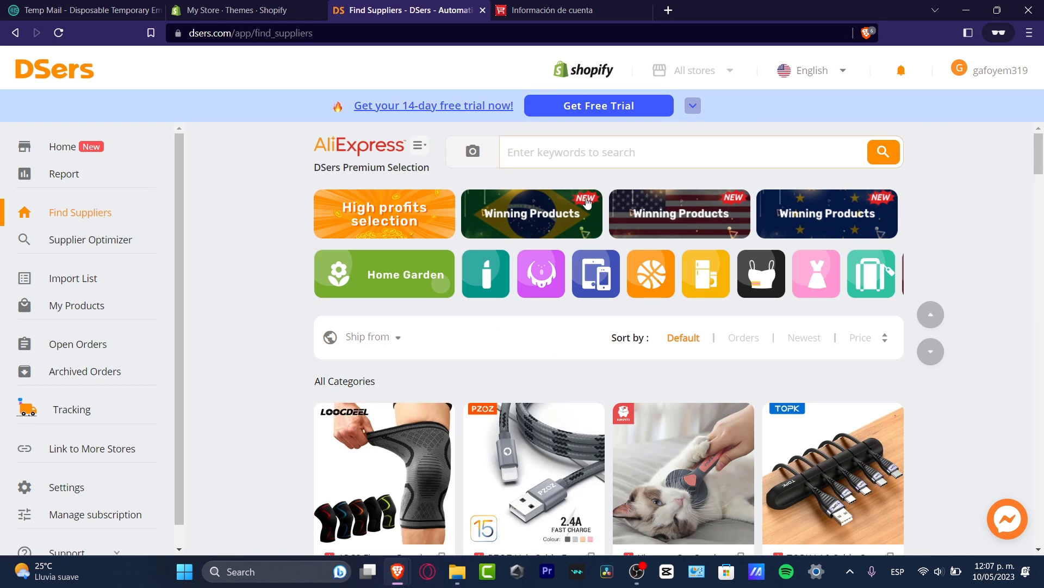
click(376, 347)
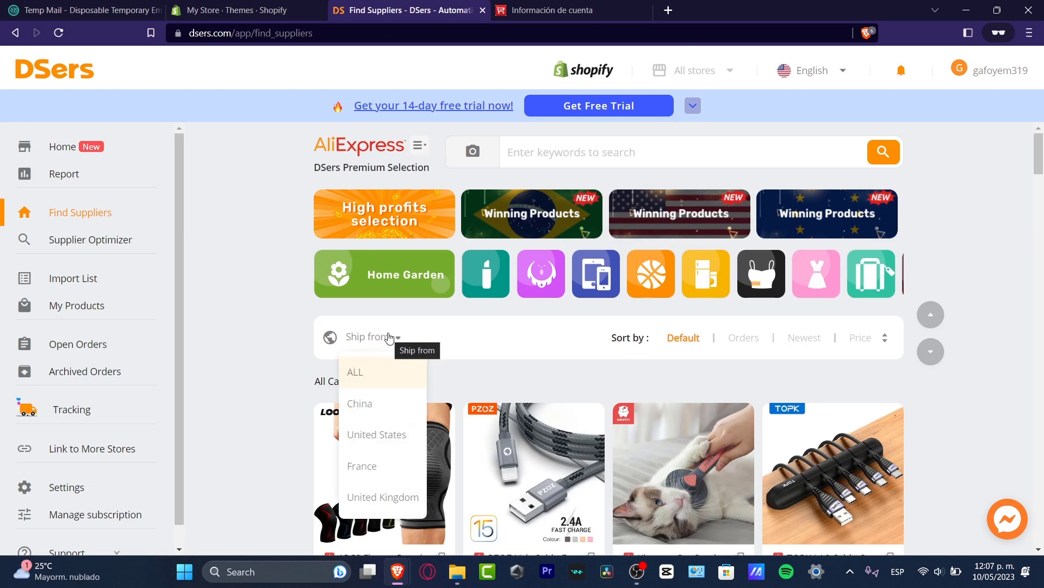
click(395, 442)
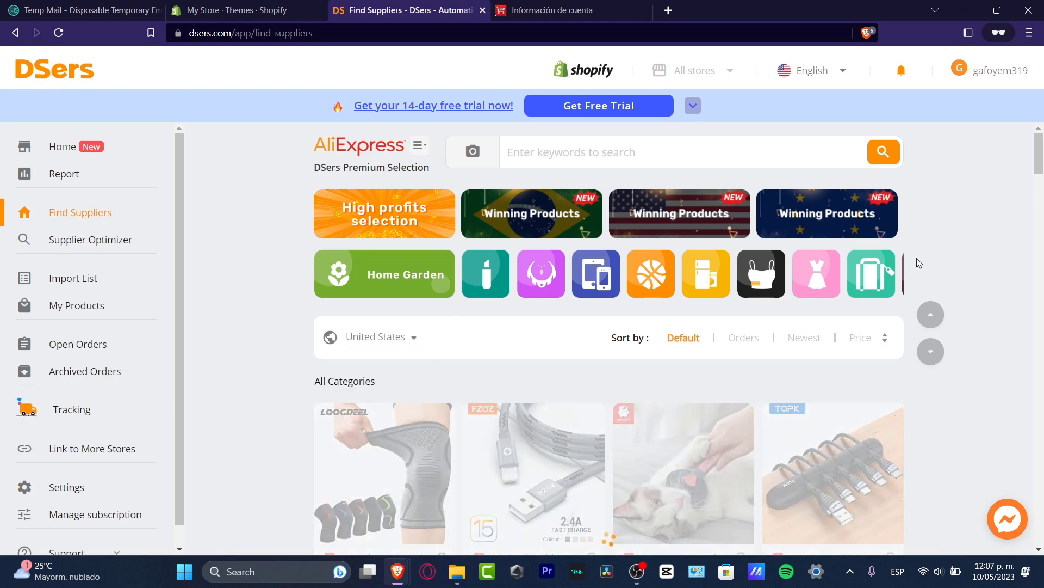
scroll(974, 249, down, 4)
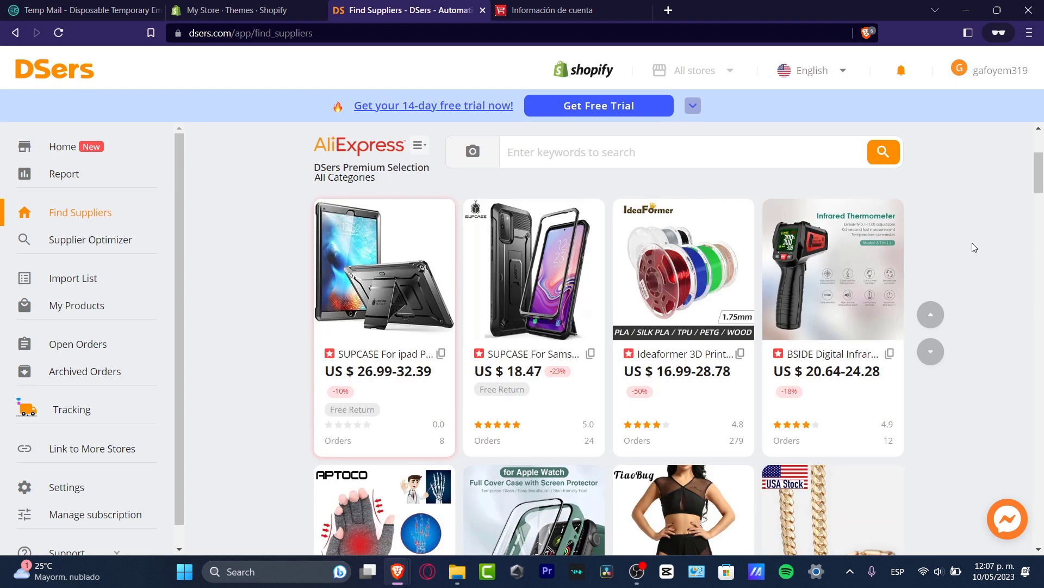
scroll(974, 249, down, 4)
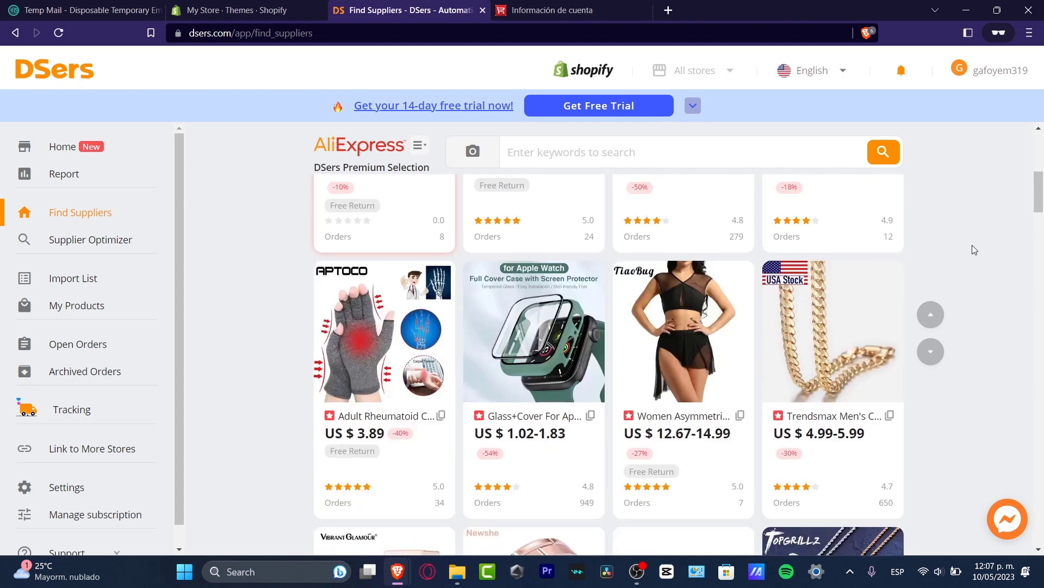
scroll(974, 250, down, 4)
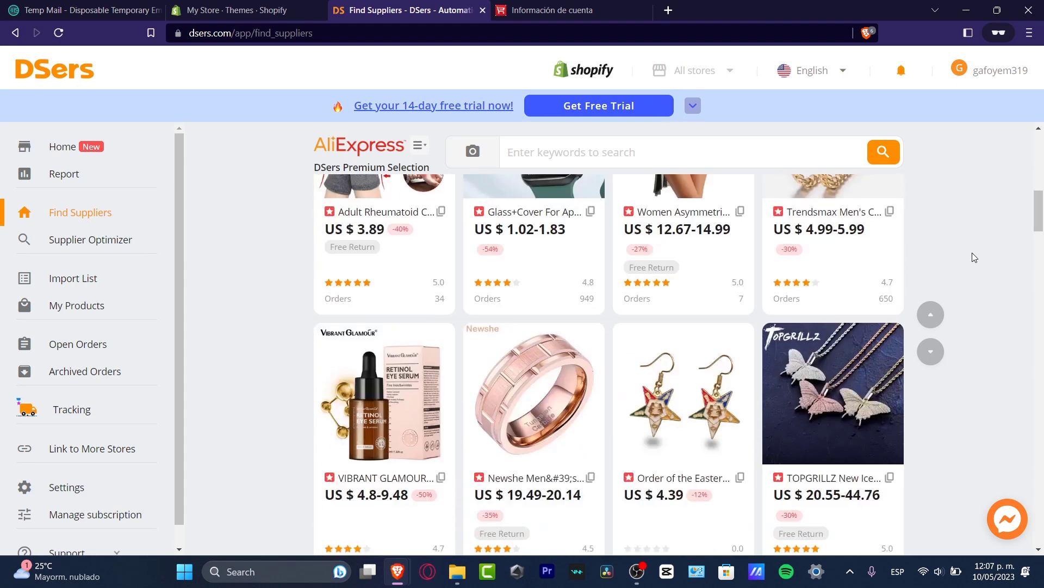
- Import the Order of the Eastern Star earrings, turn off the import confirmation for future imports and stay on the supplier page
mouse_move(687, 416)
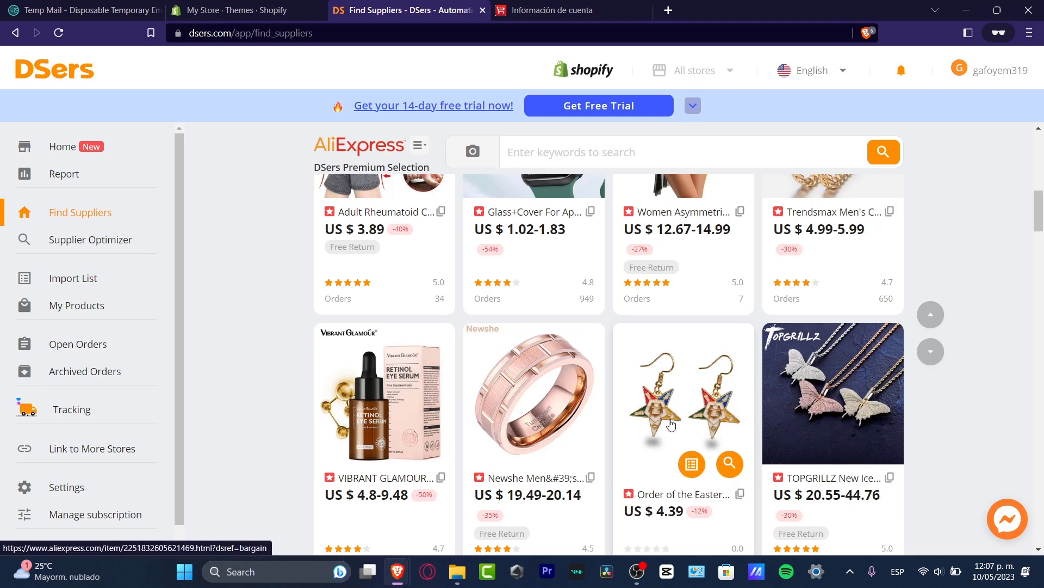
click(692, 464)
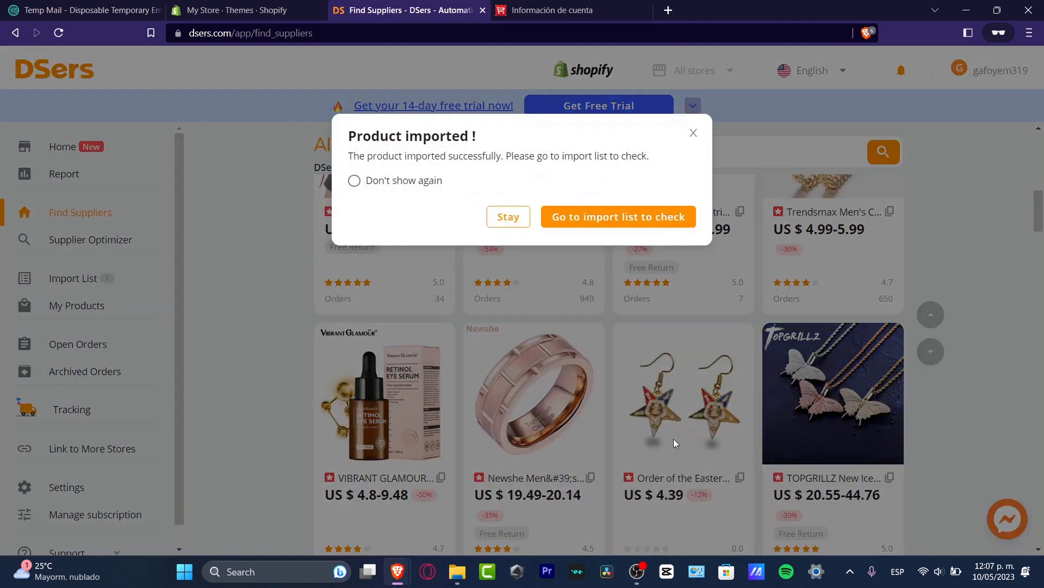
click(406, 183)
click(503, 223)
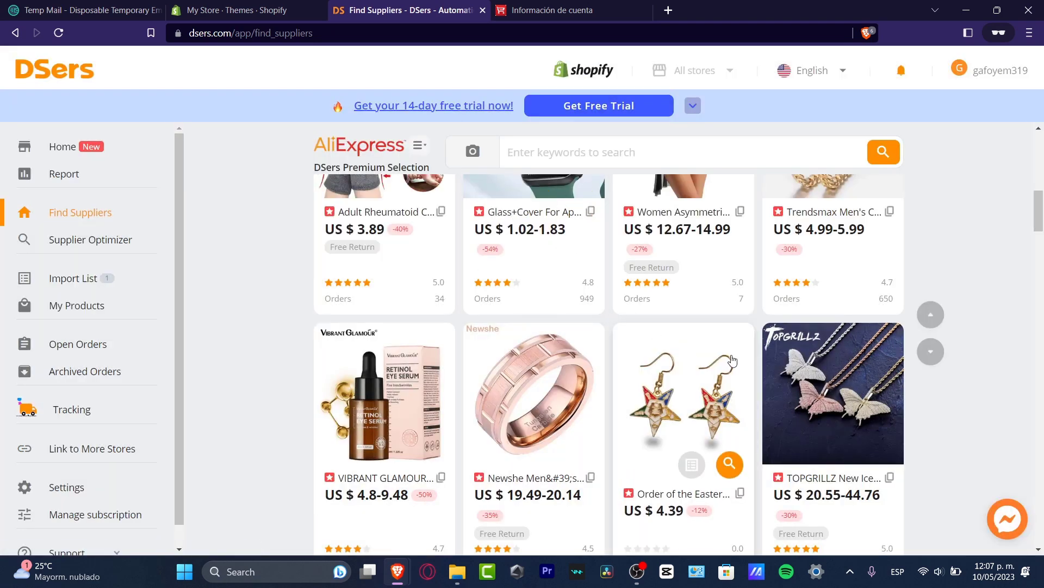
- Add the TOPGRILLZ butterfly necklace and the 7 Chakra Reiki necklace to the import list
click(846, 464)
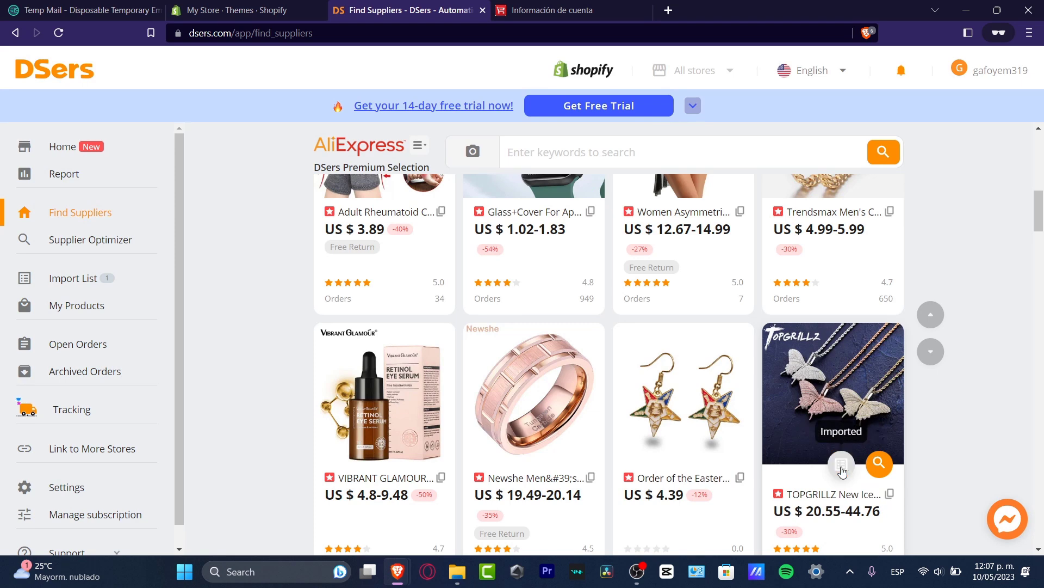
scroll(702, 425, down, 3)
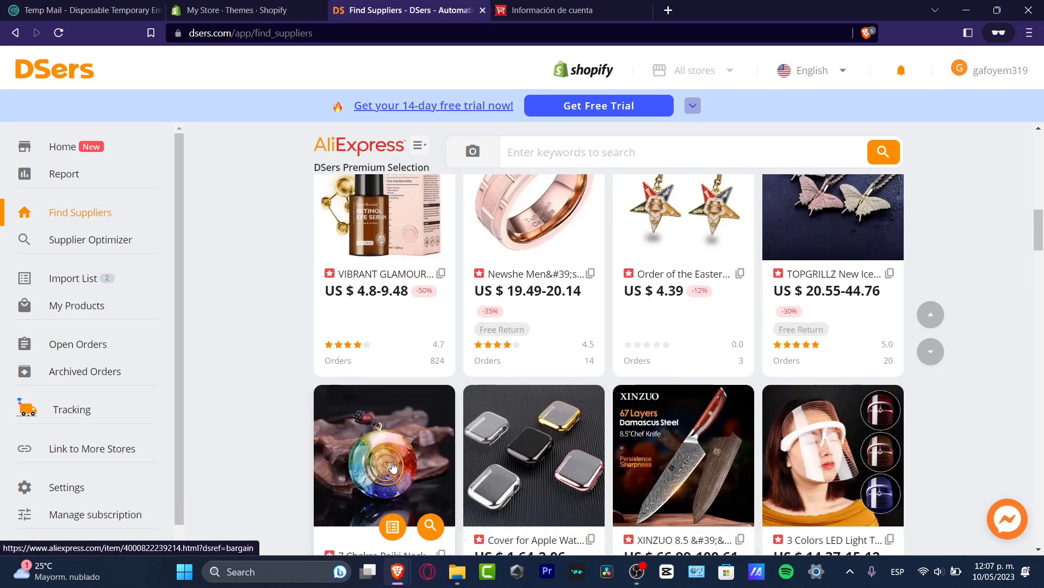
scroll(392, 466, down, 3)
click(392, 327)
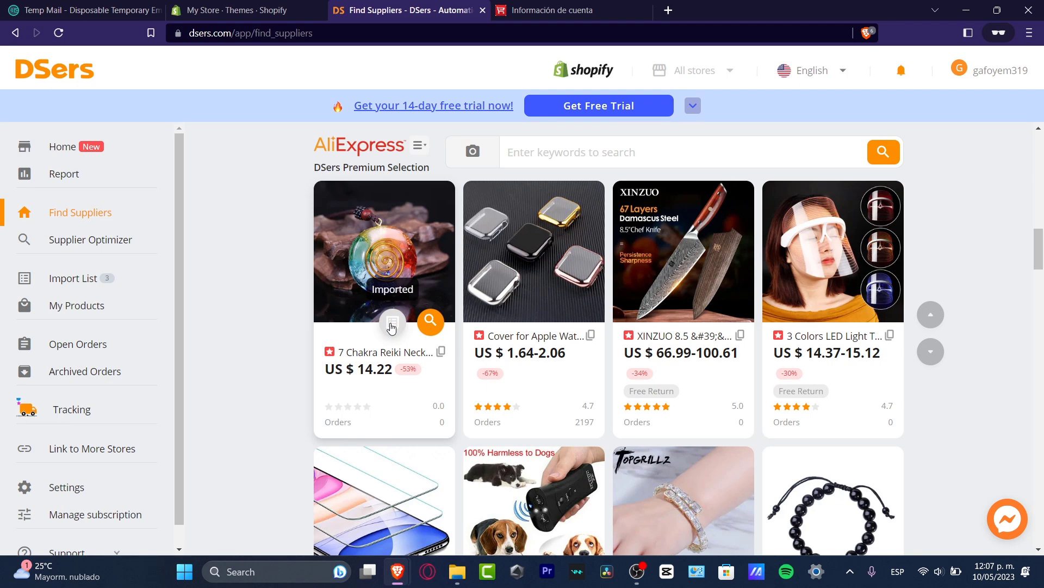
- Open the import list and review the imported products' costs, stock and available actions
click(93, 280)
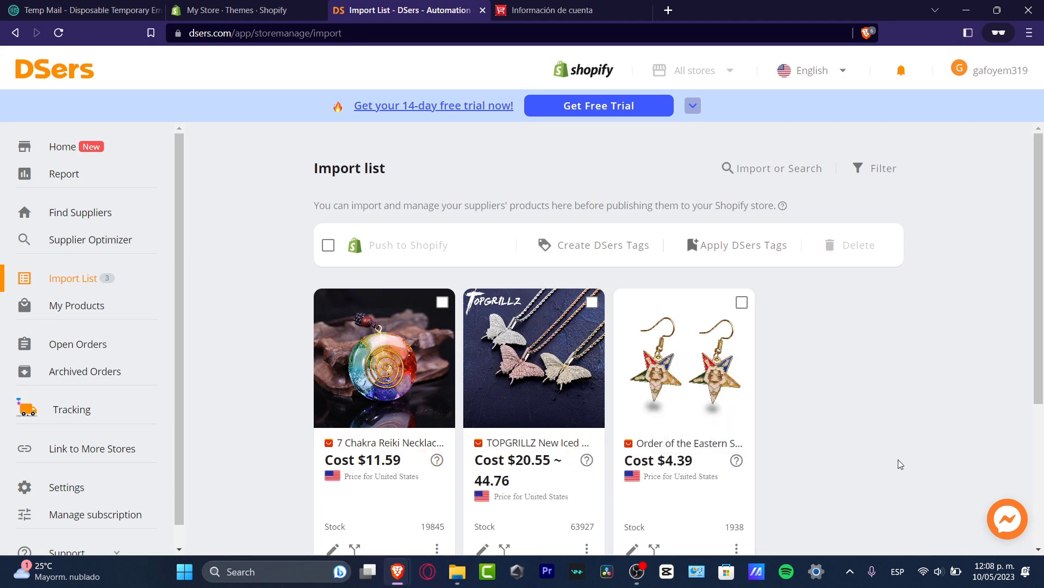
scroll(839, 404, down, 3)
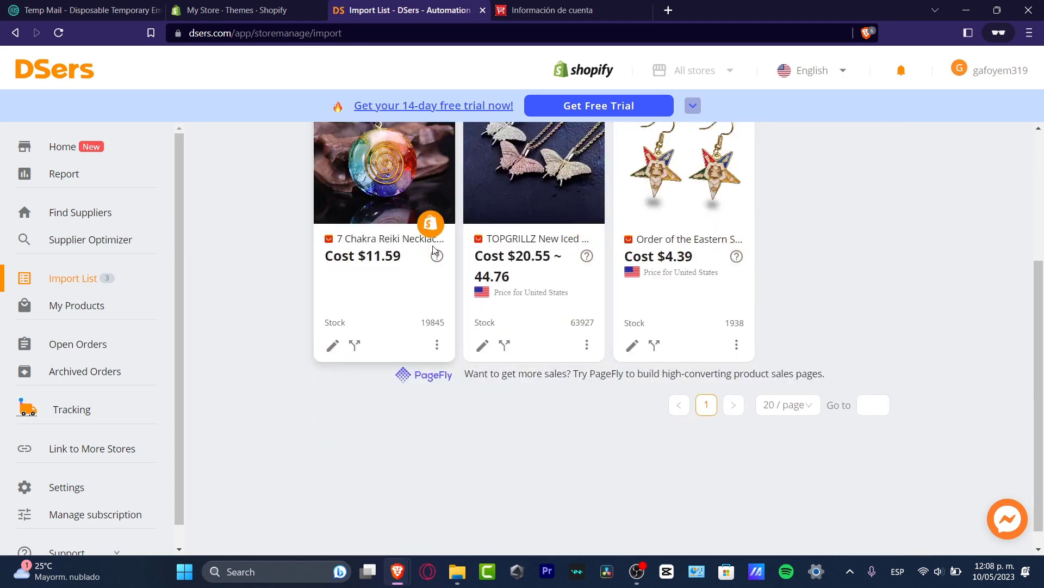
scroll(436, 250, up, 3)
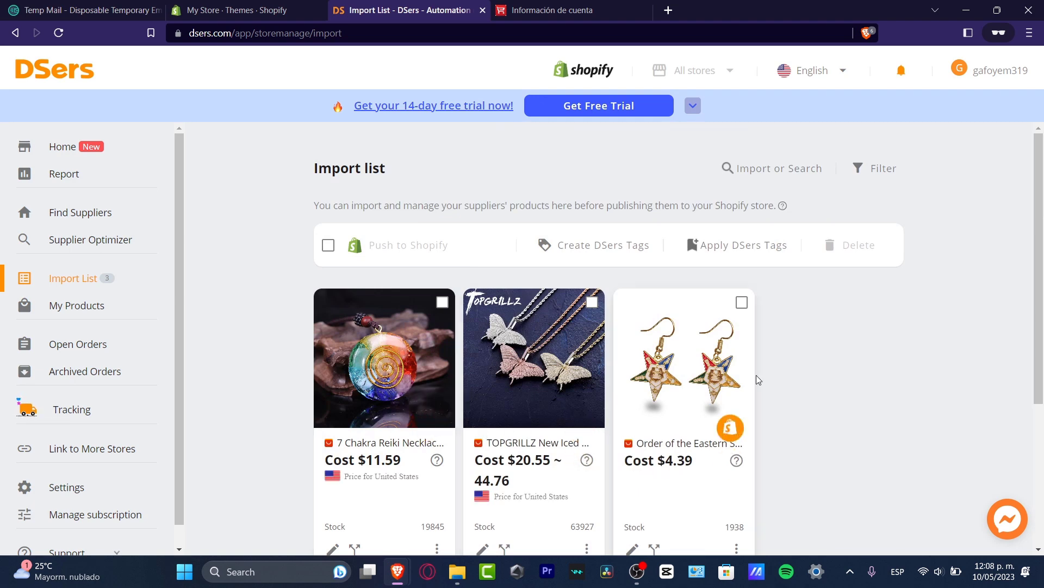
scroll(887, 401, down, 3)
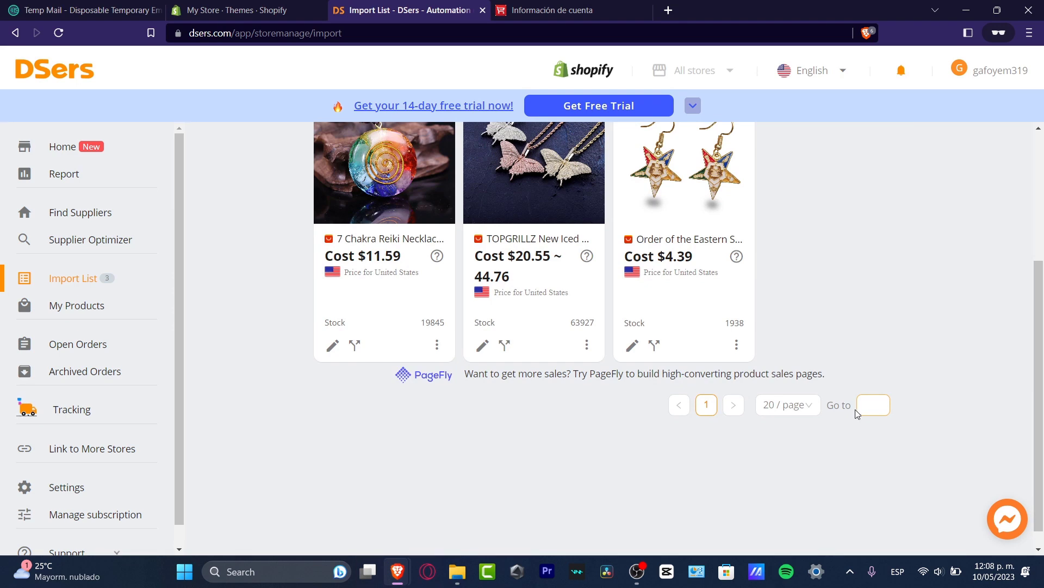
scroll(851, 324, up, 3)
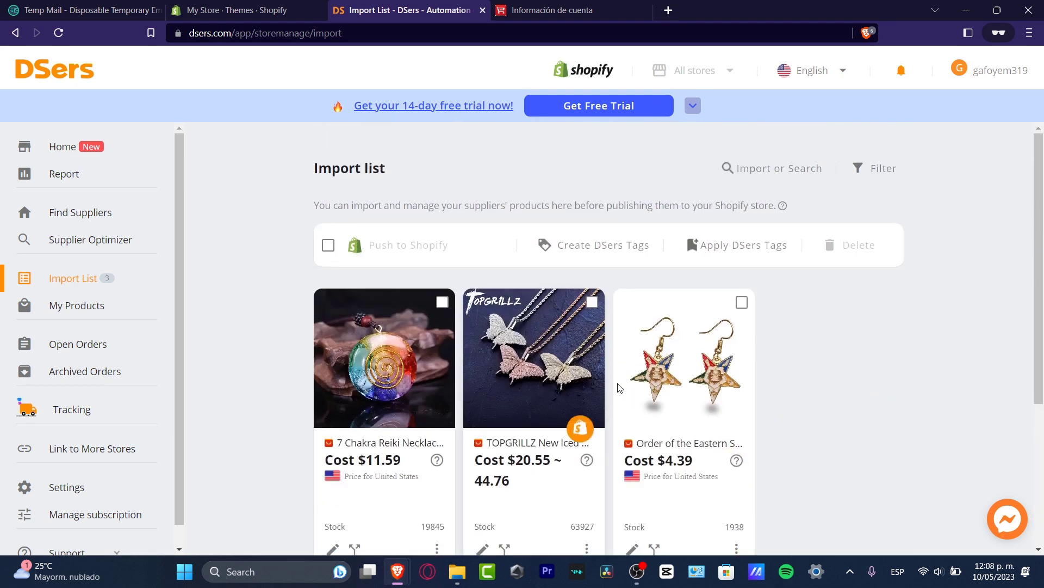
- Edit the 7 Chakra Reiki necklace's details and shorten its title to "7 Chakra Reiki Necklace For Women Chakra"
scroll(619, 387, down, 3)
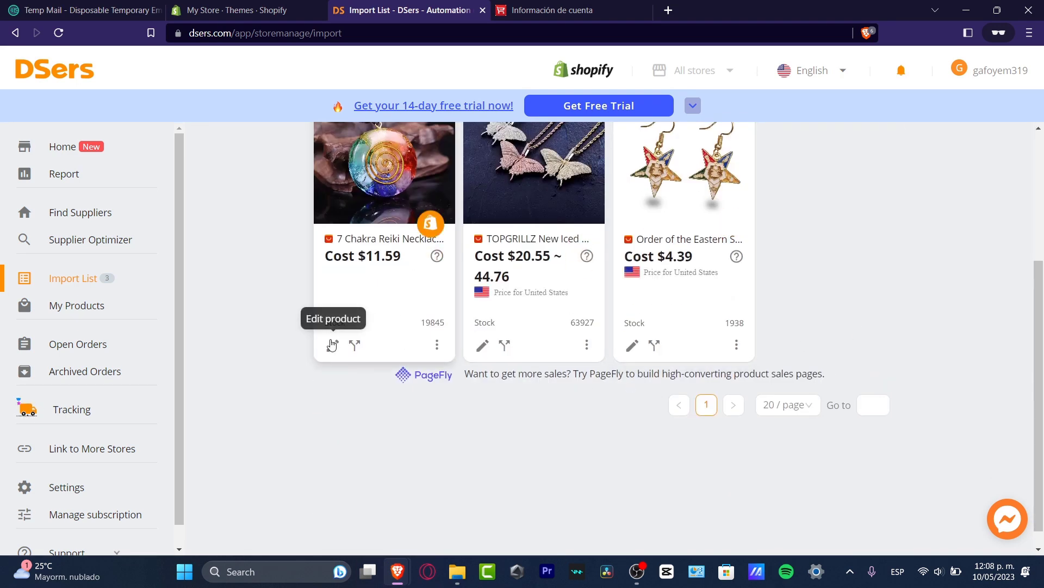
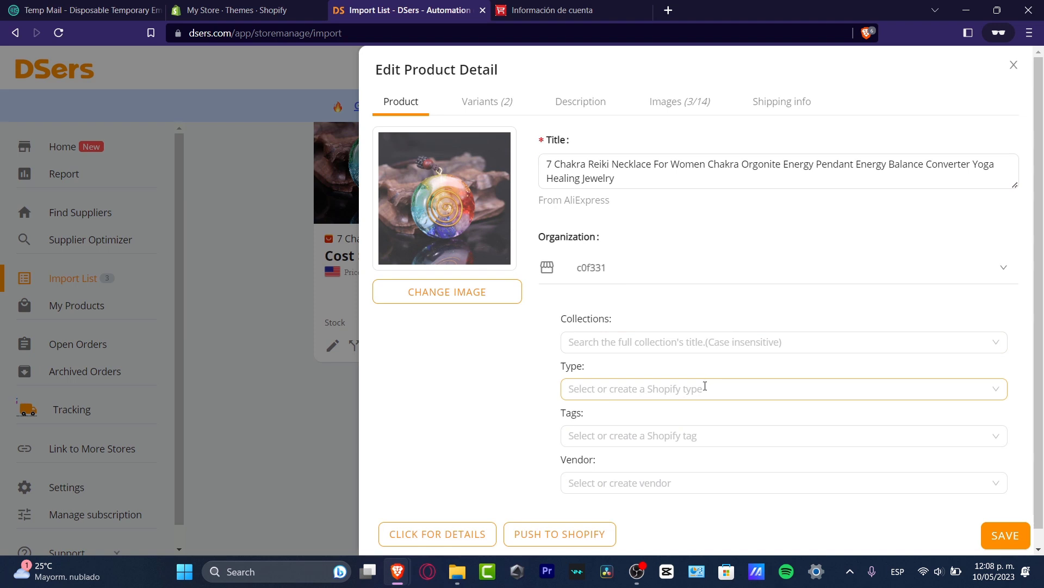
click(660, 186)
drag(646, 183, 740, 163)
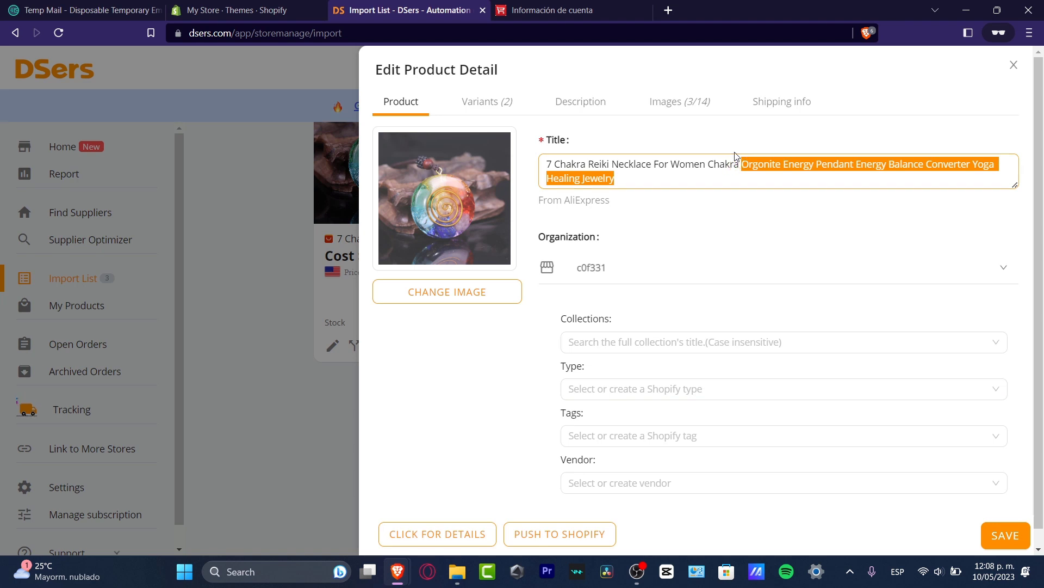
key(BackSpace)
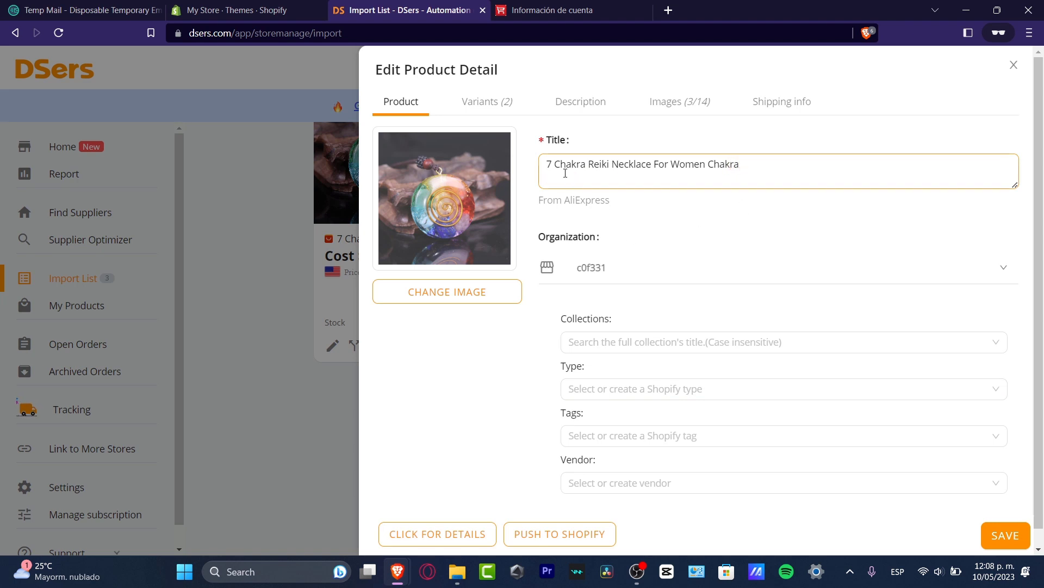
- Change the necklace's main image to the pendant close-up on the plain black background
click(476, 298)
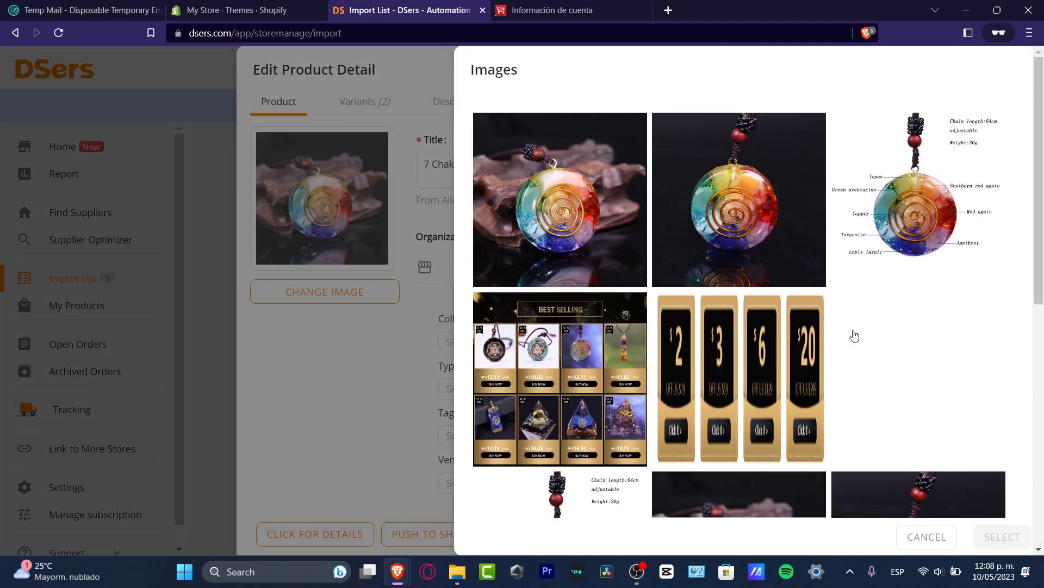
scroll(870, 336, down, 2)
scroll(873, 334, down, 6)
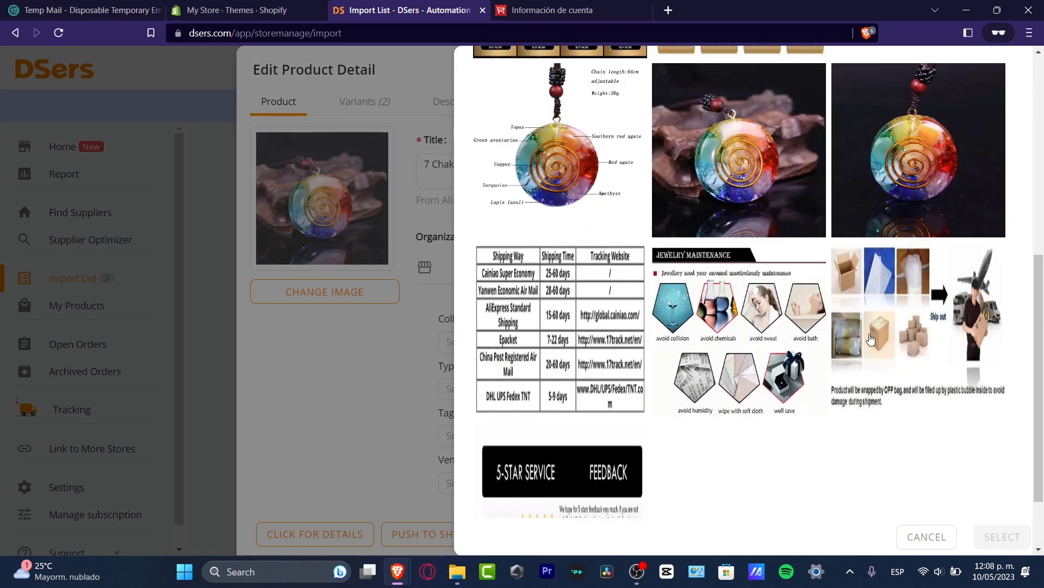
scroll(874, 338, up, 7)
click(744, 215)
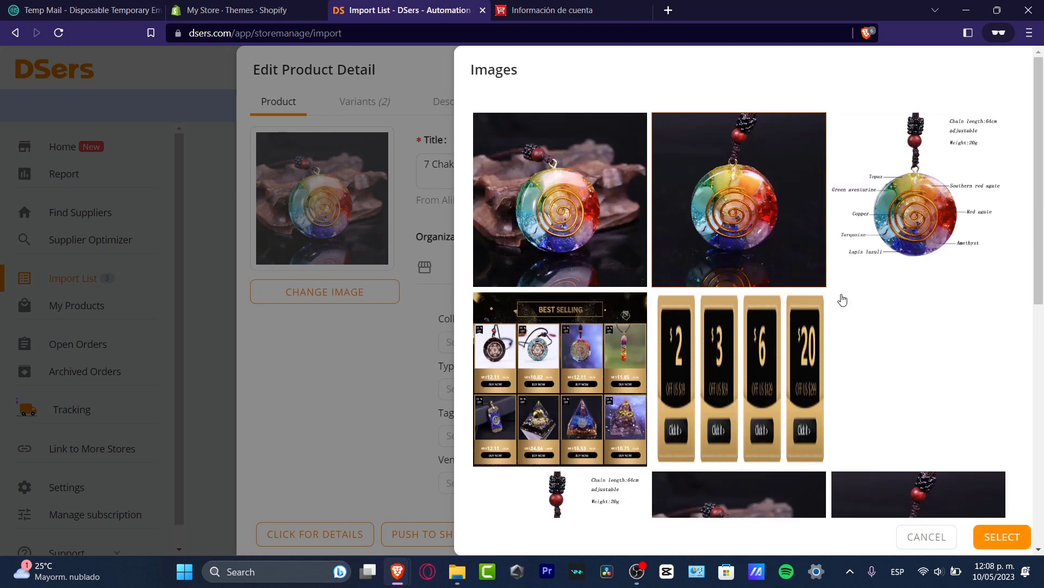
click(1001, 537)
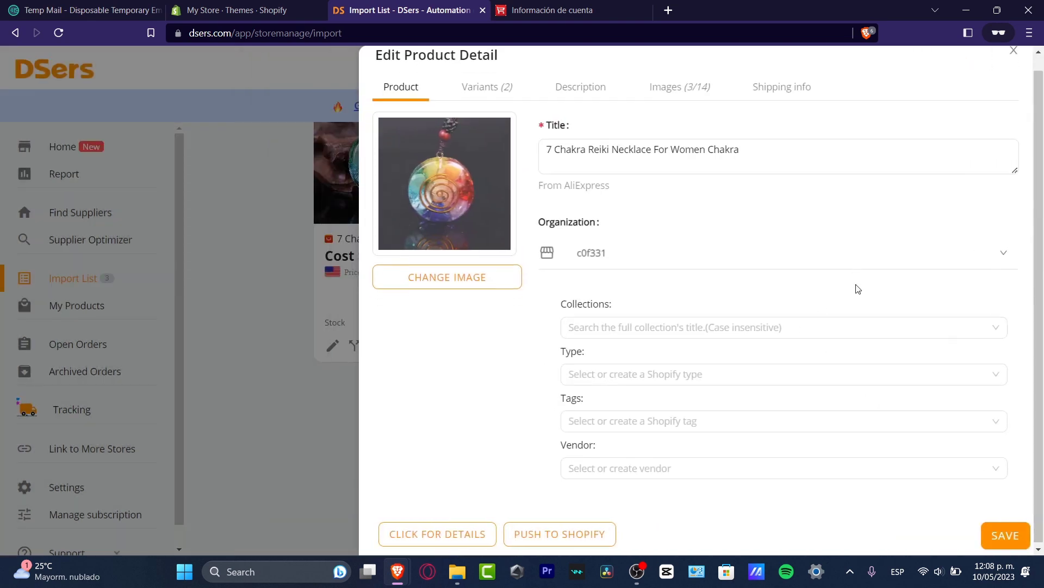
- Assign the necklace to the Home page collection and create the product type "Chakra"
click(652, 329)
click(646, 367)
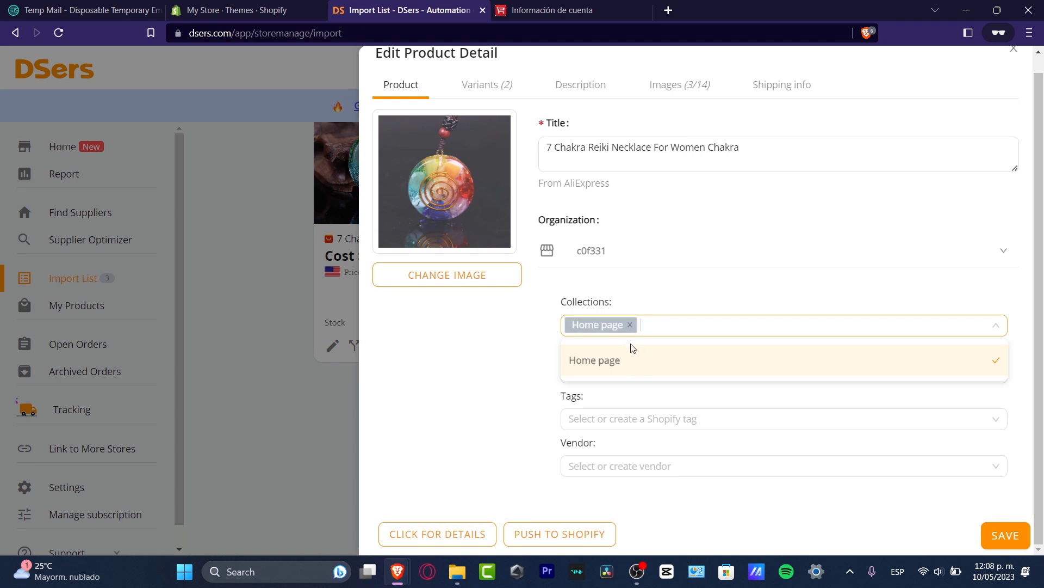
click(637, 375)
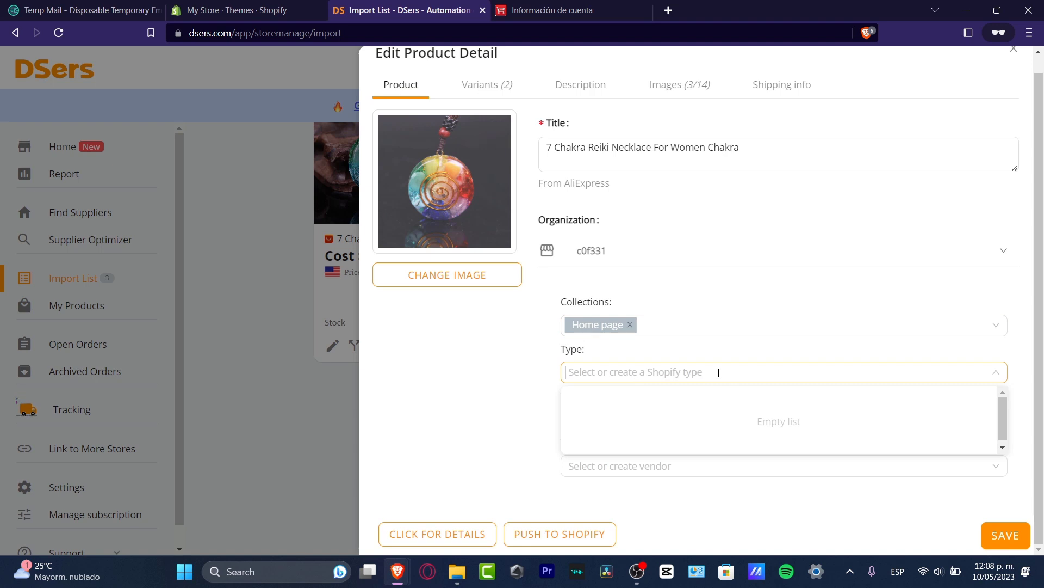
text(C)
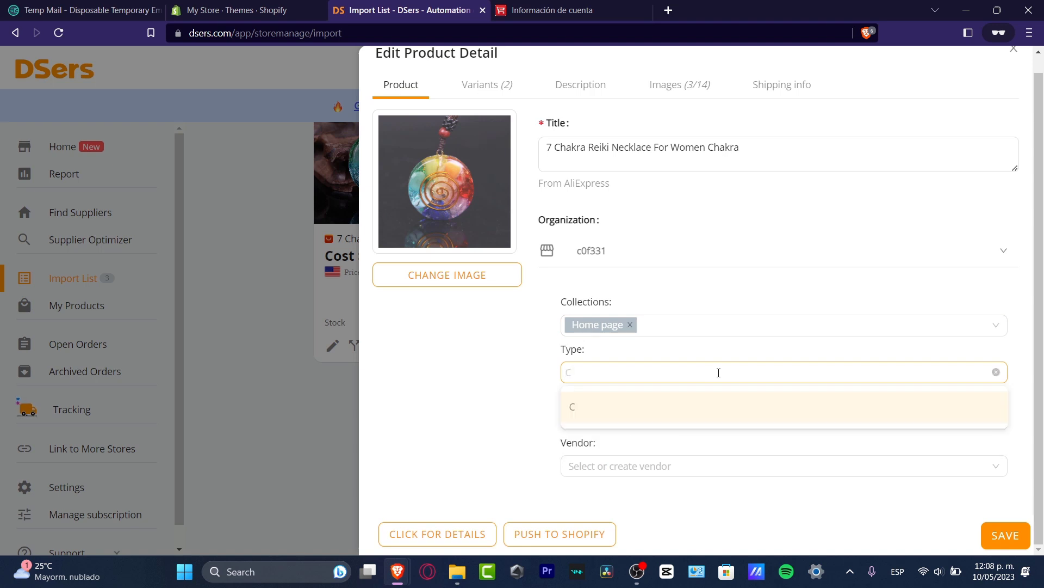
text(hakra)
click(688, 408)
click(698, 441)
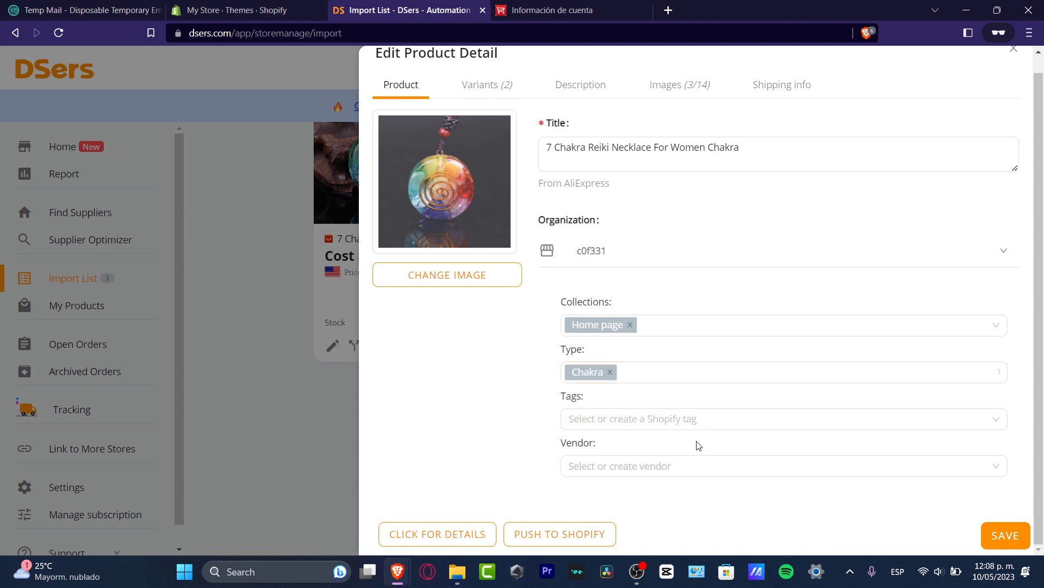
- Add the tag "chakra" and create the vendor "Humanns" for the necklace
click(685, 418)
text(chakra)
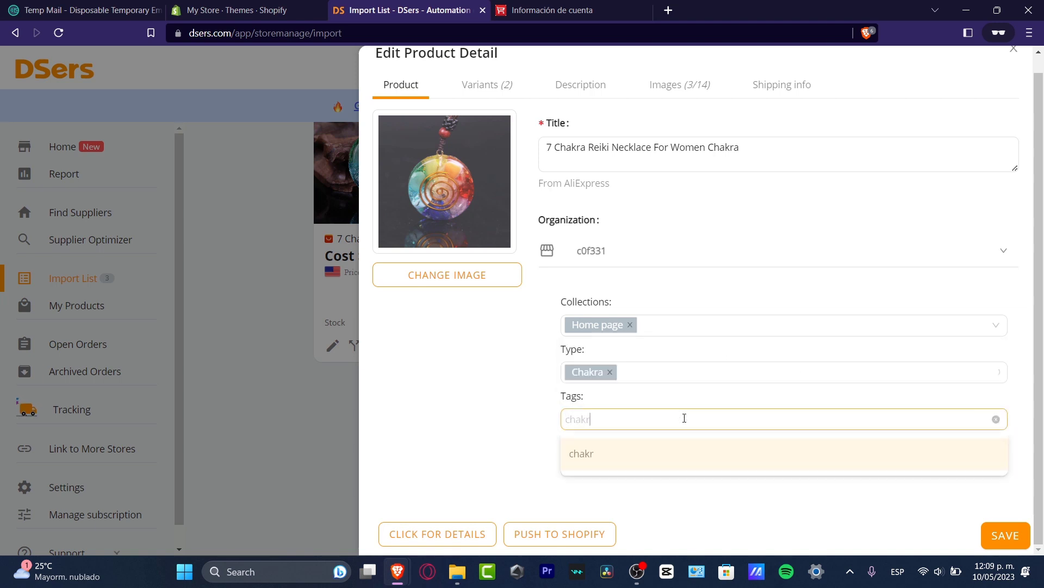
click(762, 452)
click(684, 489)
click(678, 469)
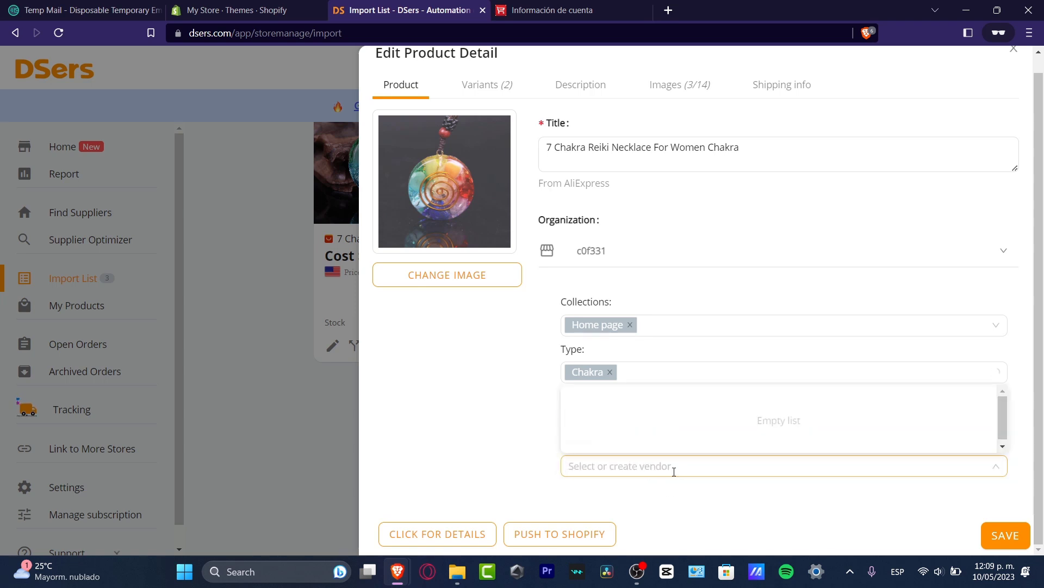
text(Humanns)
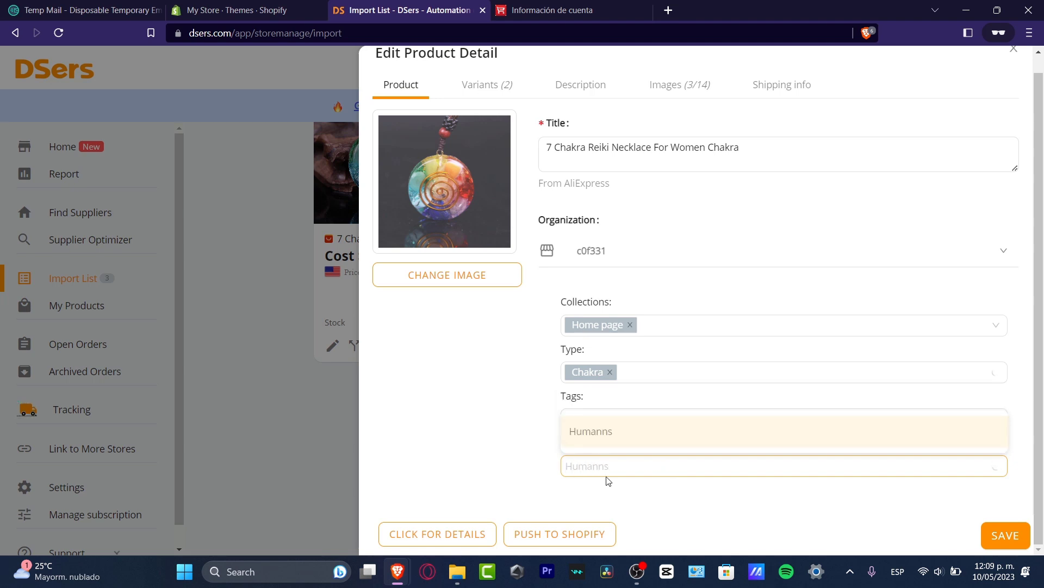
click(625, 432)
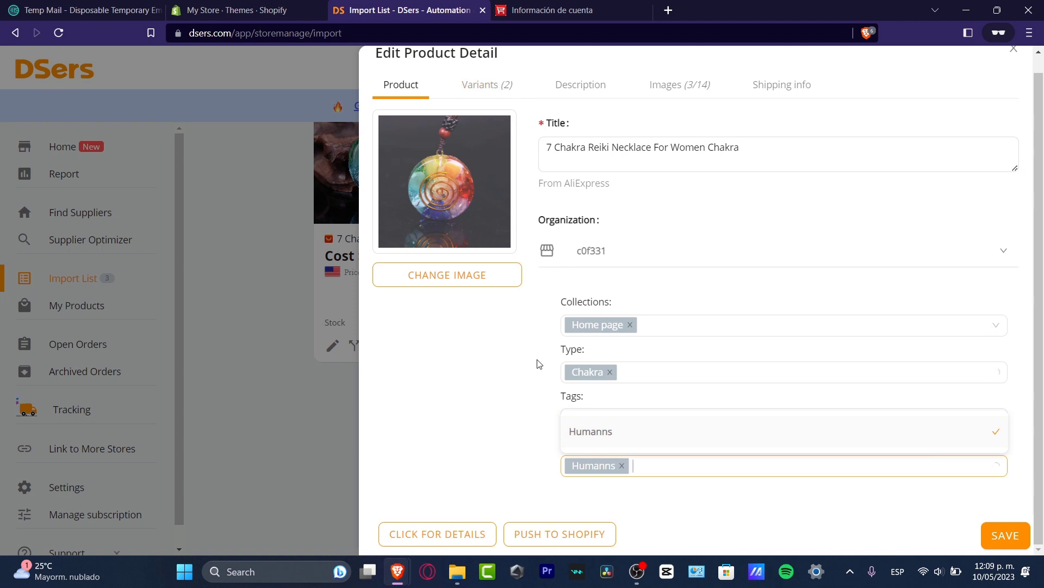
- Review the cost and shipping cost of the necklace's variants and save the edited product details
click(506, 86)
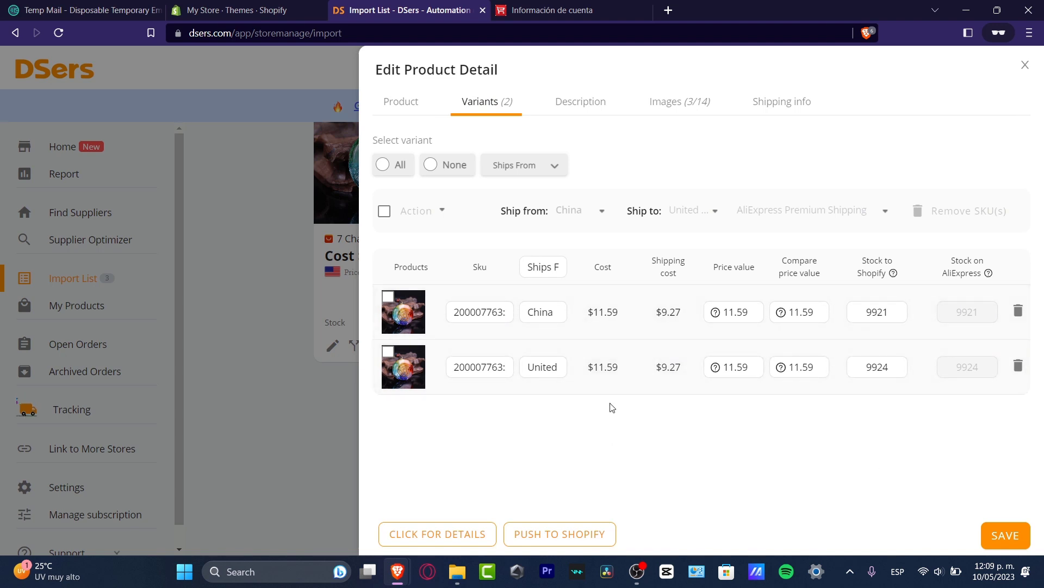
drag(621, 325, 592, 325)
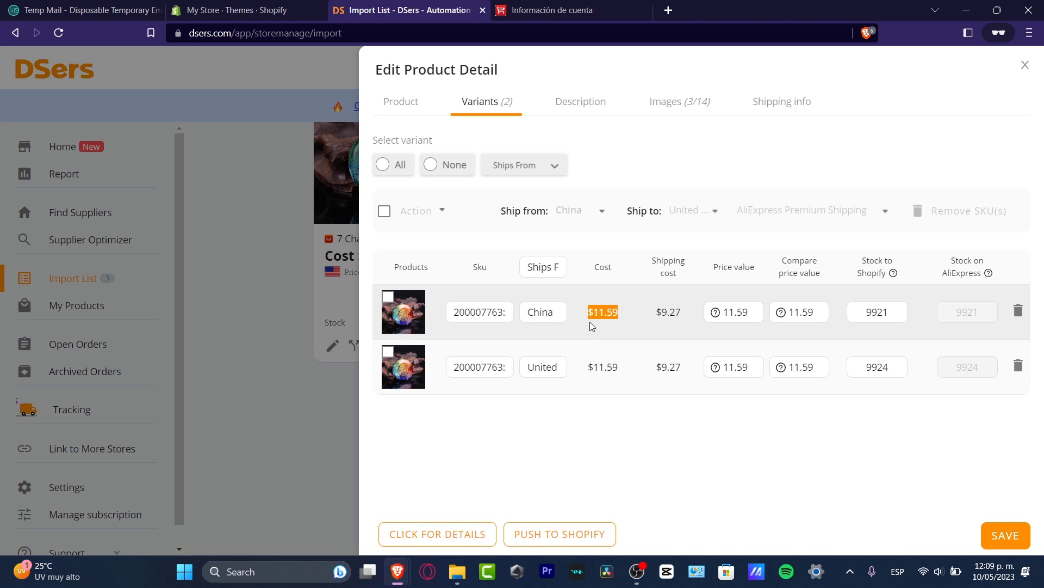
drag(685, 315, 659, 313)
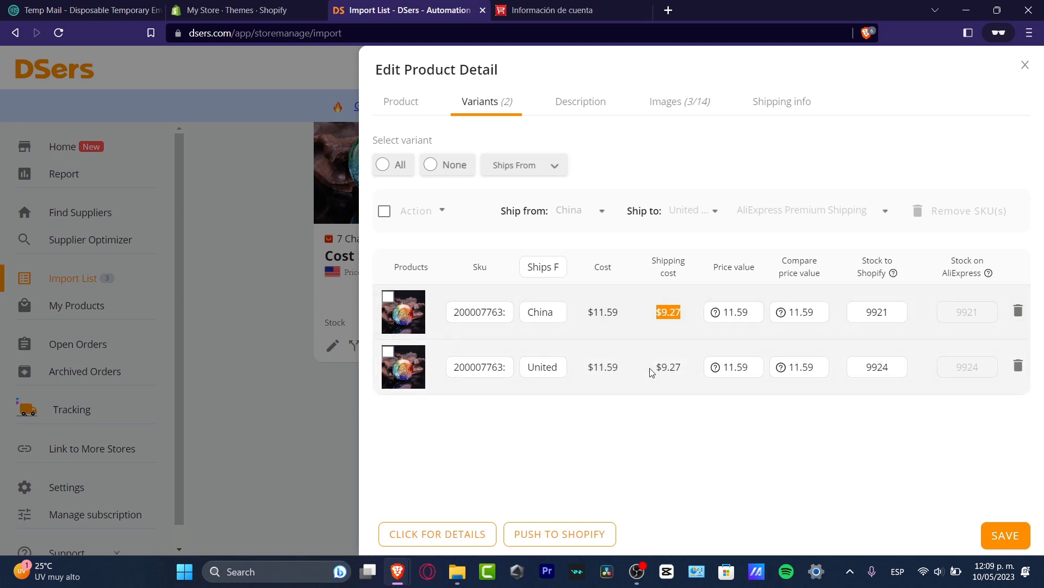
click(1012, 536)
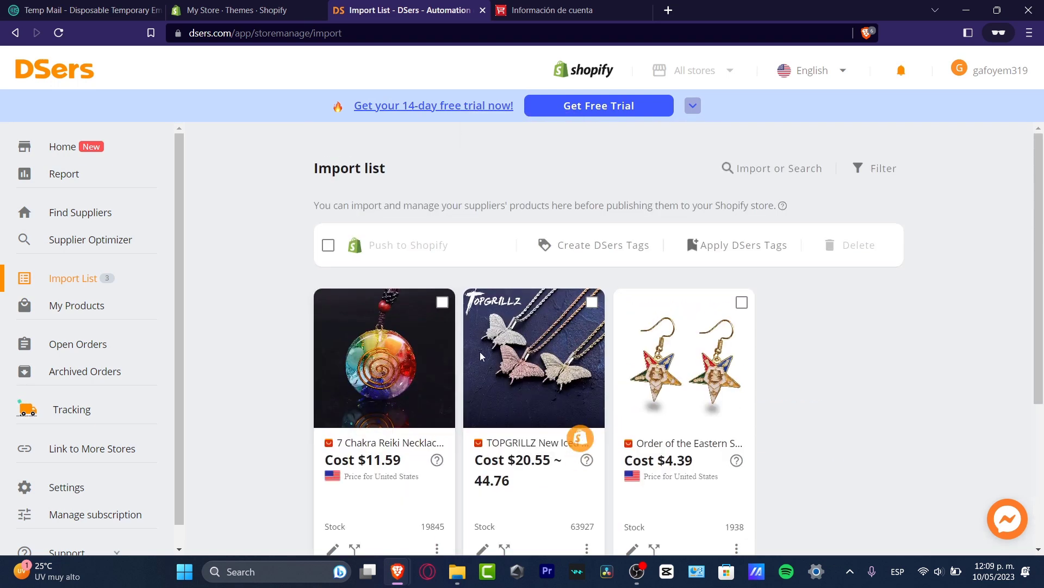
- Push all products in the import list to Shopify with the pricing rule applied, also publishing them to the Online Store
scroll(789, 319, up, 4)
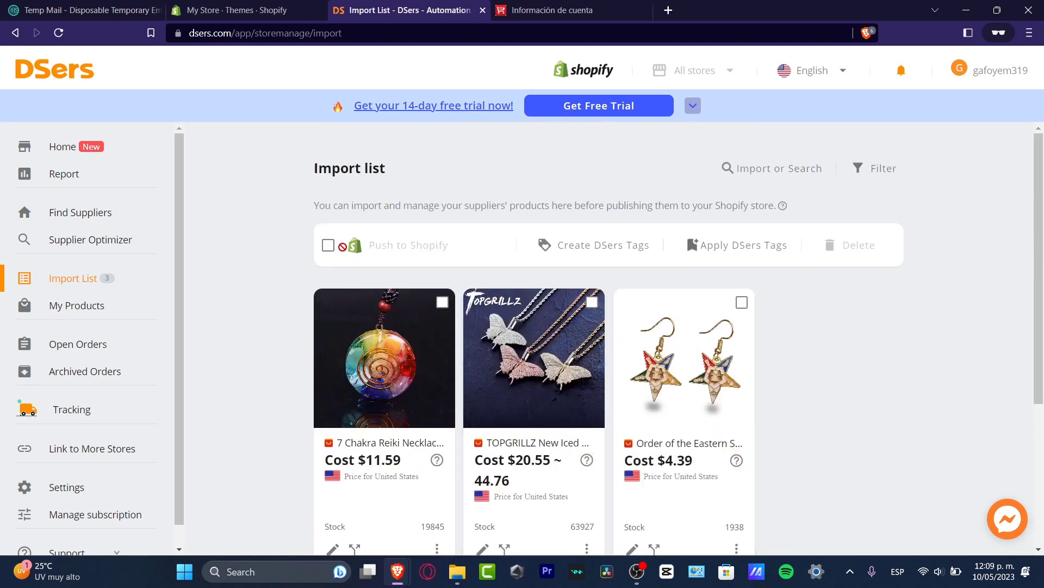
click(328, 246)
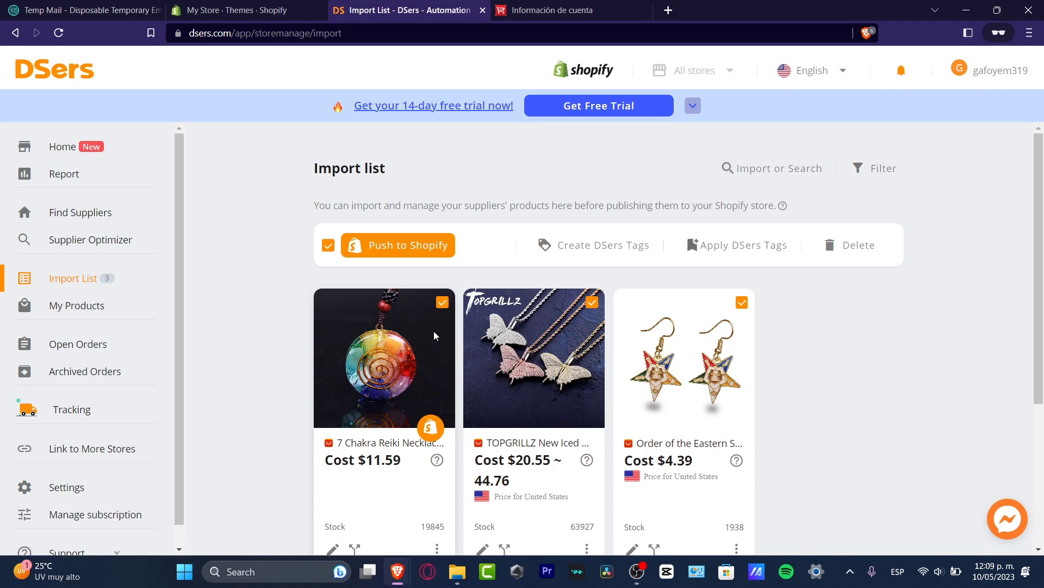
click(421, 251)
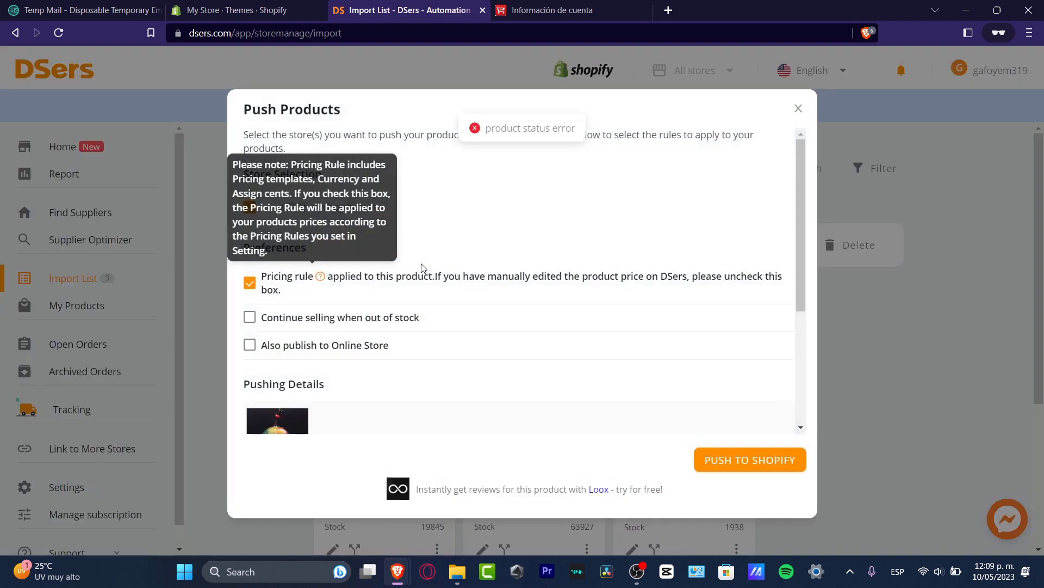
scroll(559, 359, down, 5)
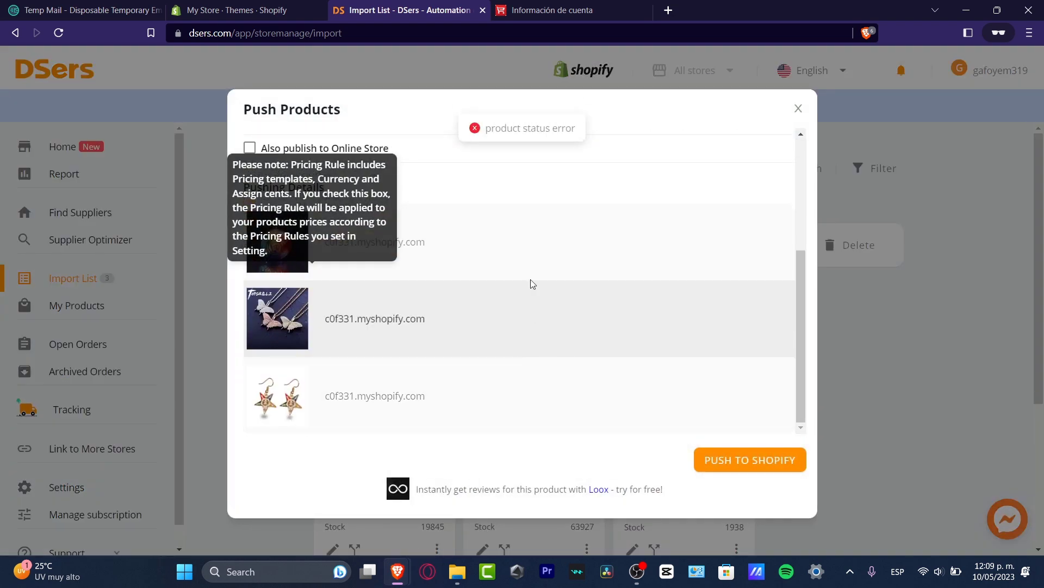
scroll(583, 403, up, 5)
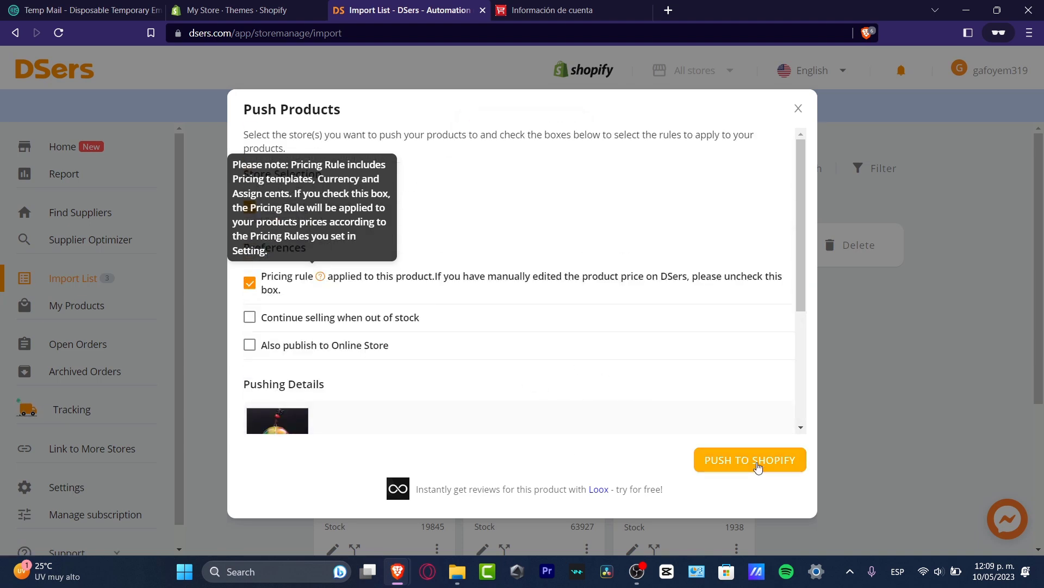
click(249, 345)
click(750, 460)
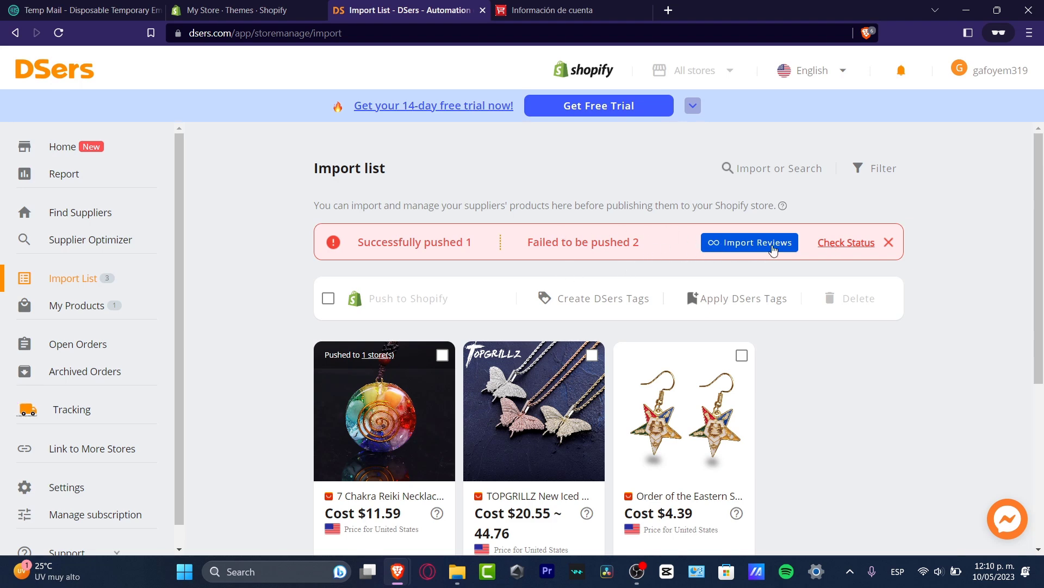
- Check each product's push status and review the push result in the import list
click(858, 242)
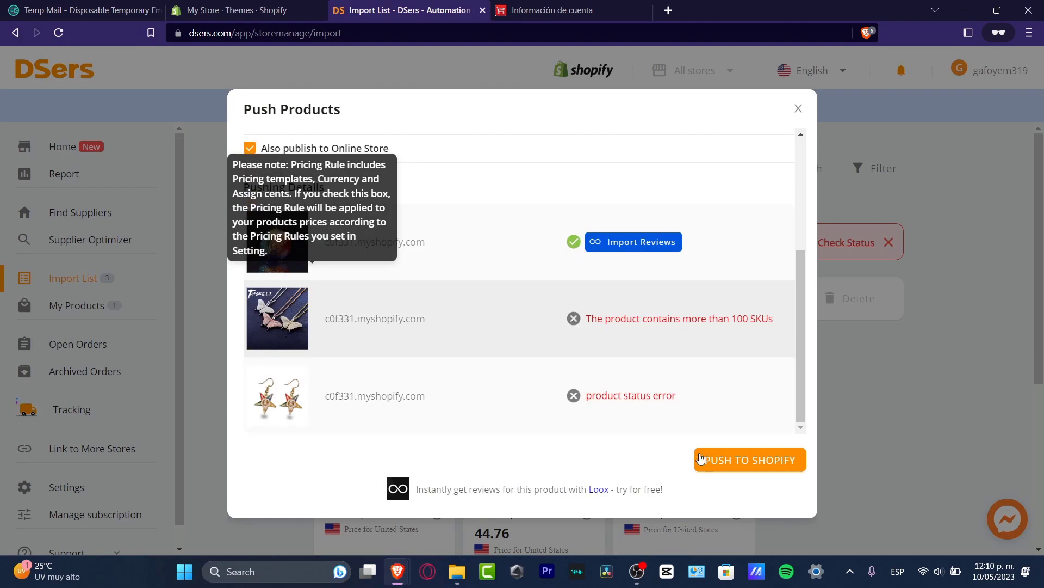
click(798, 109)
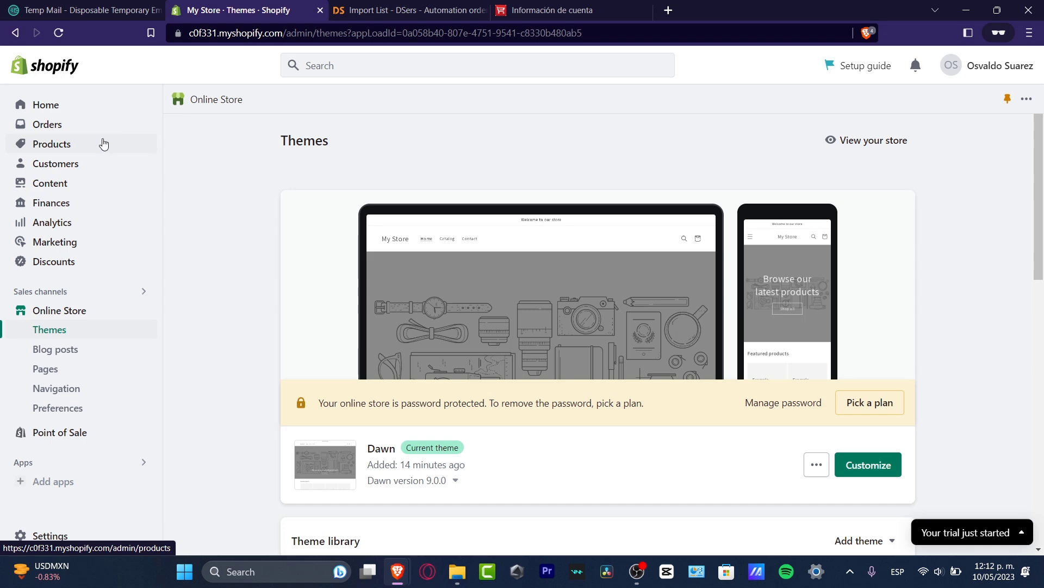
click(409, 9)
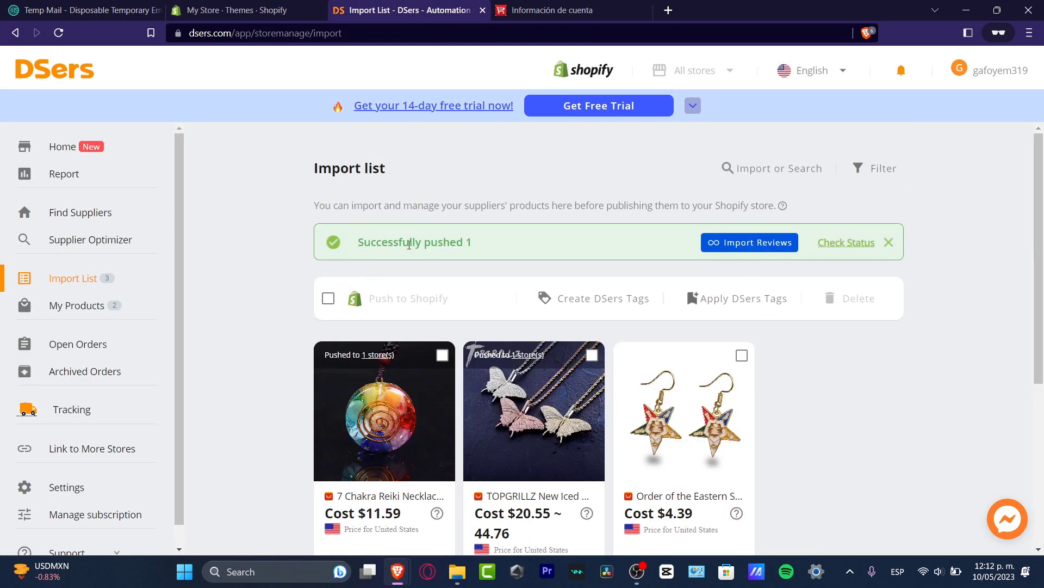
drag(409, 244, 481, 246)
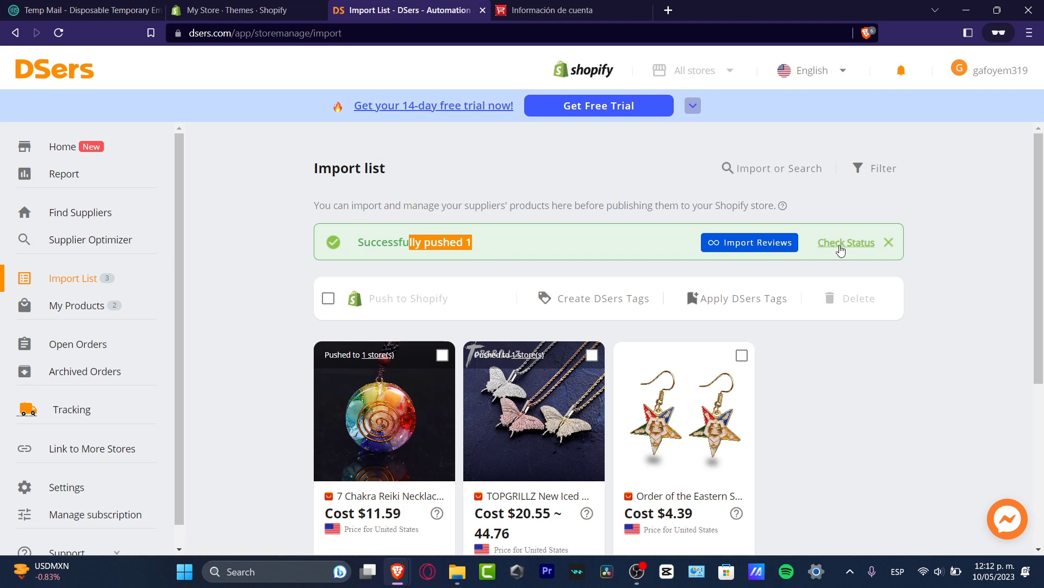
- Switch to the Shopify admin and review the 7 Chakra Reiki necklace's description, media, organization and variants
click(256, 6)
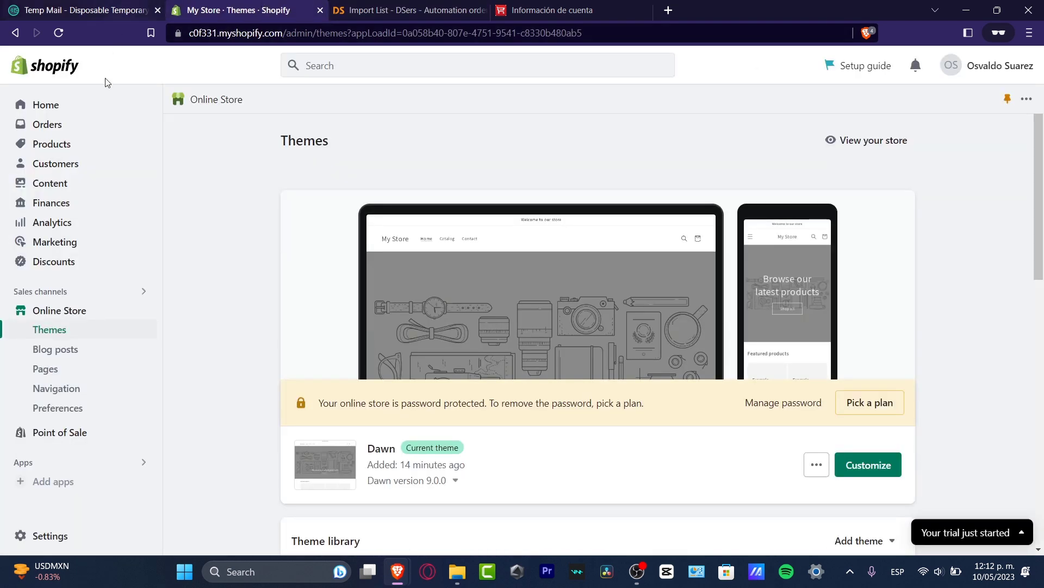
click(68, 145)
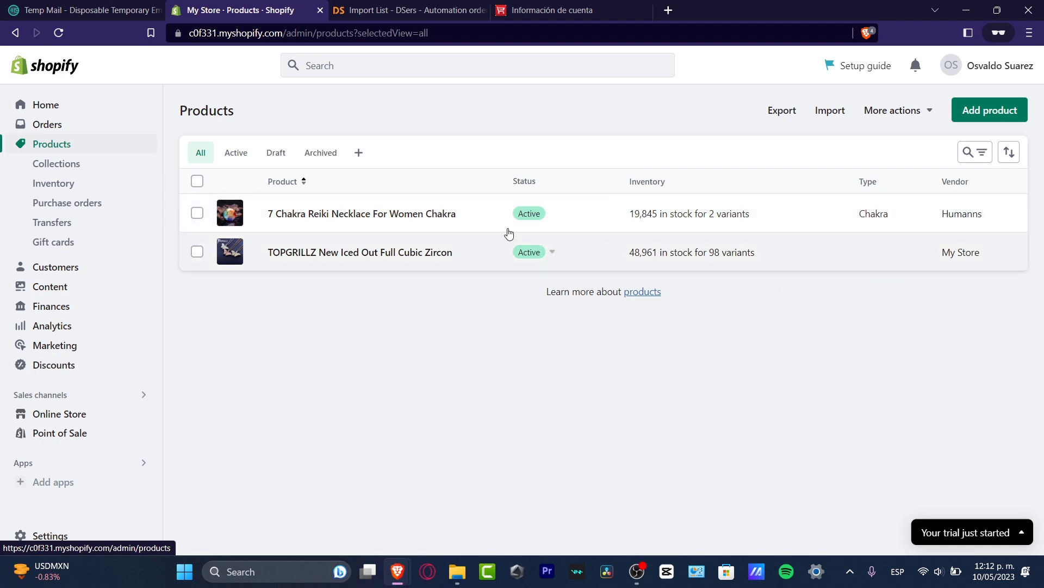
click(379, 217)
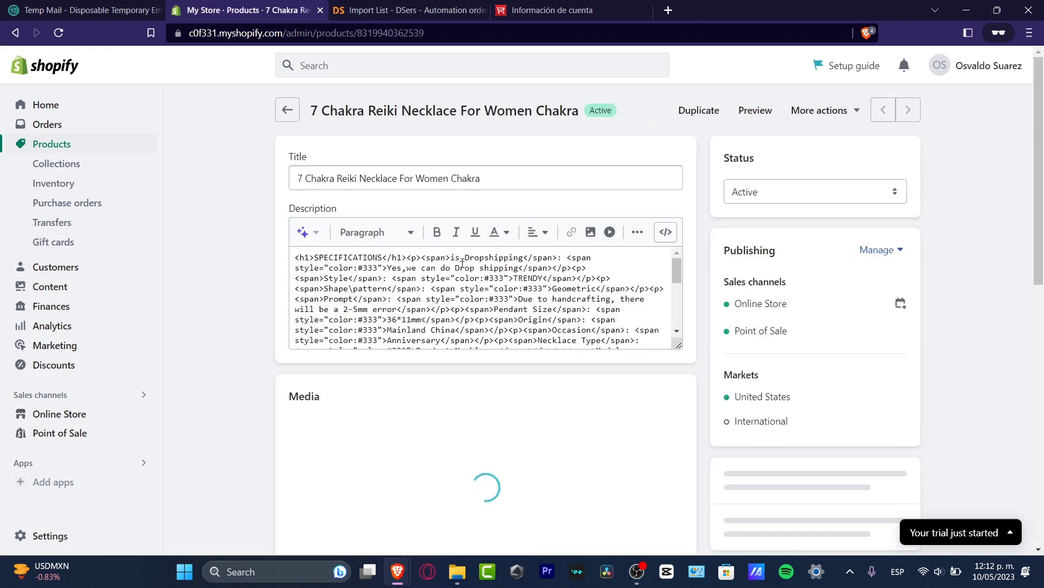
scroll(690, 340, down, 7)
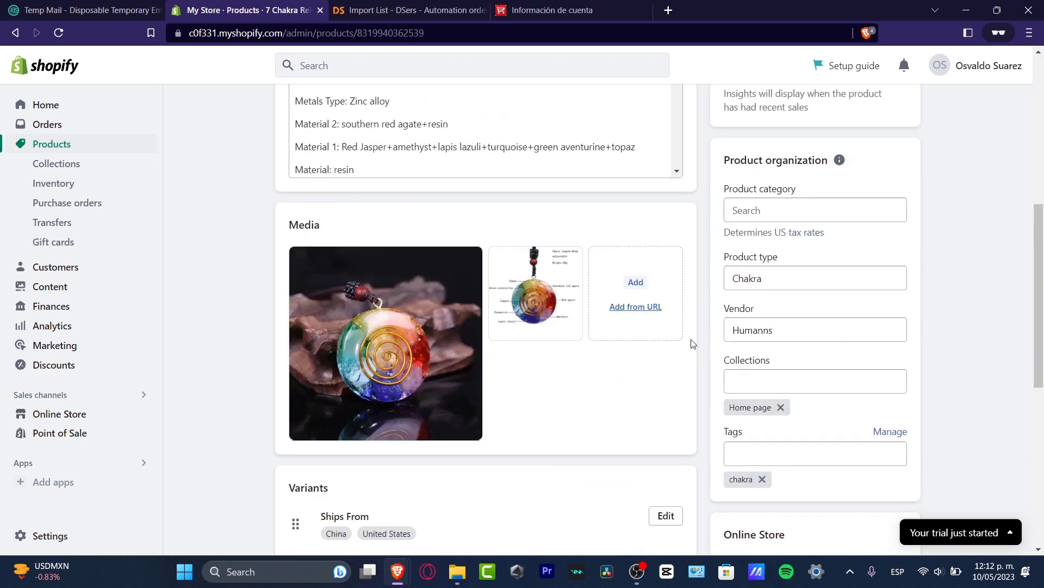
scroll(693, 342, down, 8)
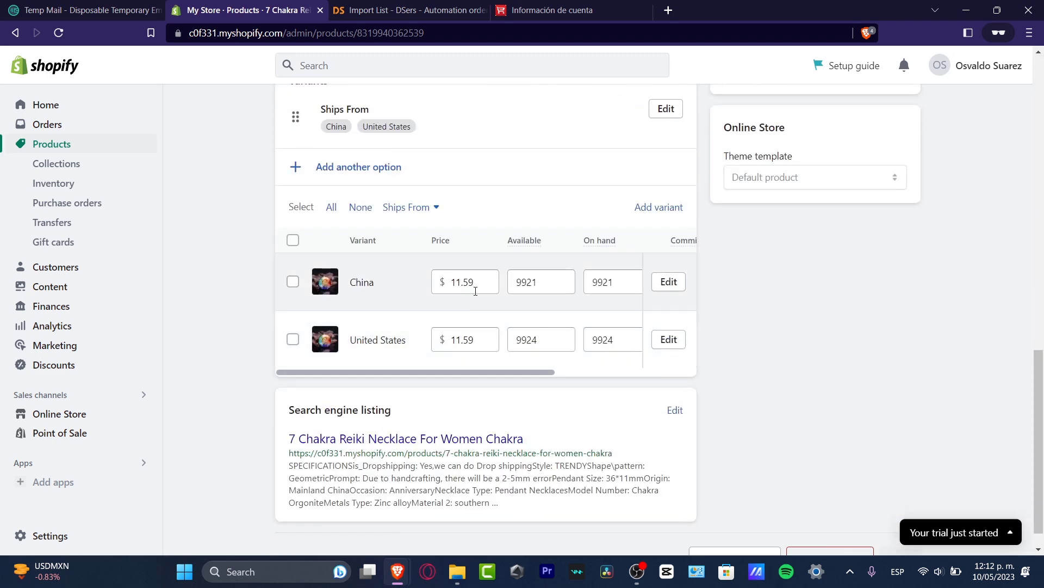
- Set the price of both the China and United States variants to $23 and save the product
drag(511, 371, 380, 366)
click(464, 286)
double_click(464, 286)
text(23)
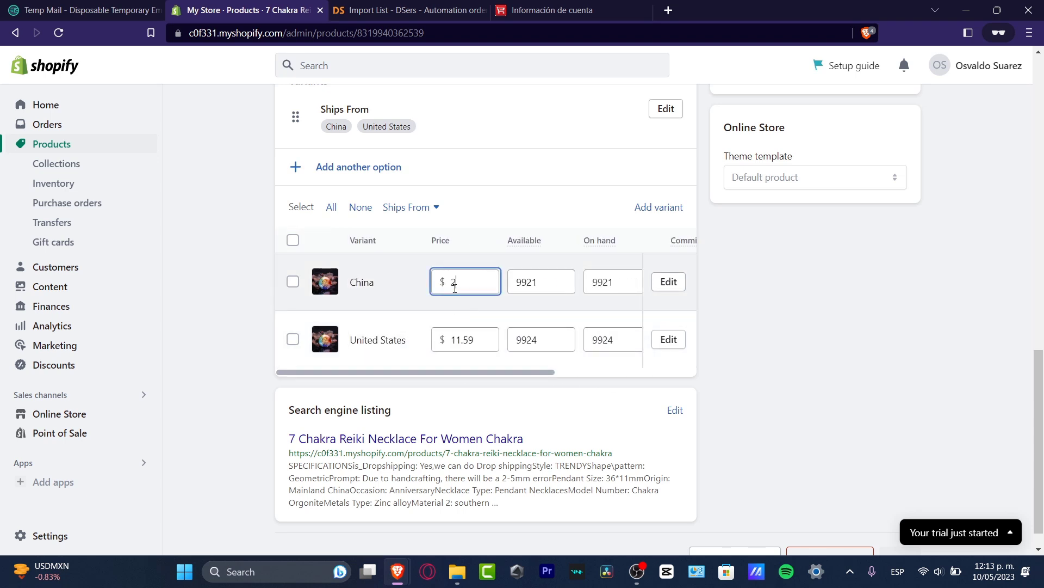
key(Return)
text(23)
click(738, 391)
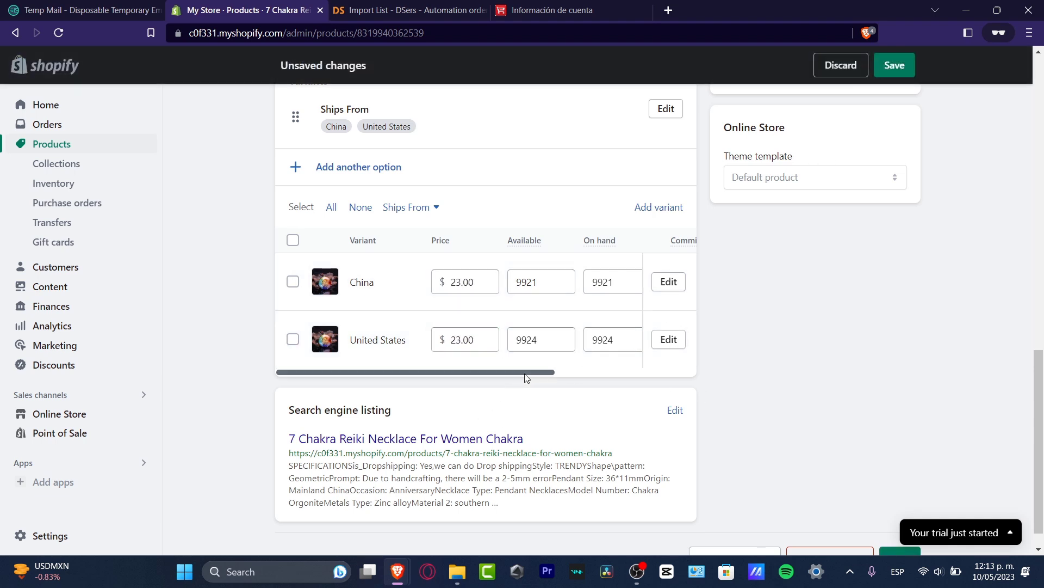
drag(525, 372, 742, 349)
click(897, 65)
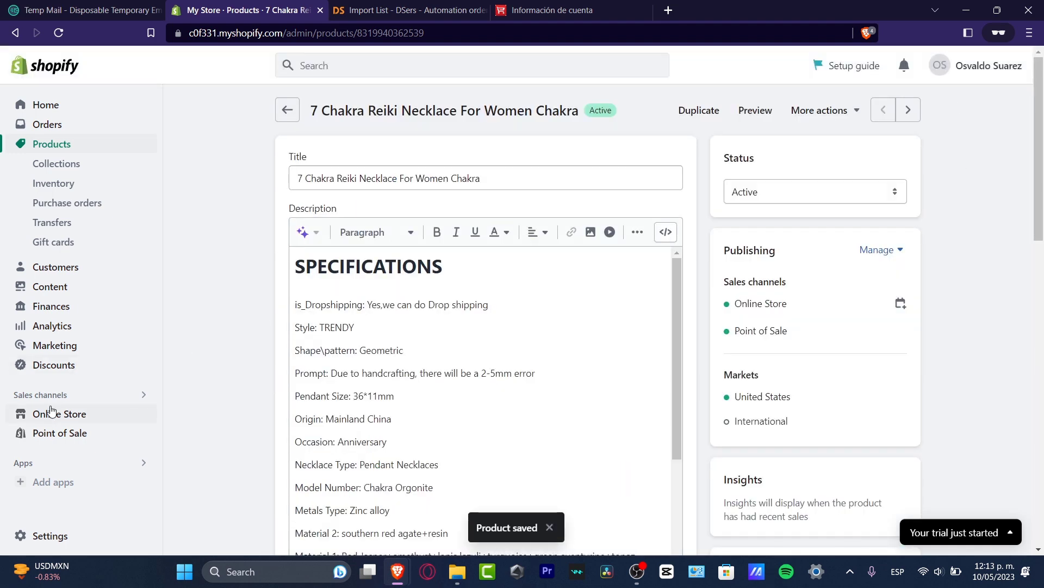
- Open the Dawn theme in the theme editor and preview the Catalog page's product grid
click(103, 415)
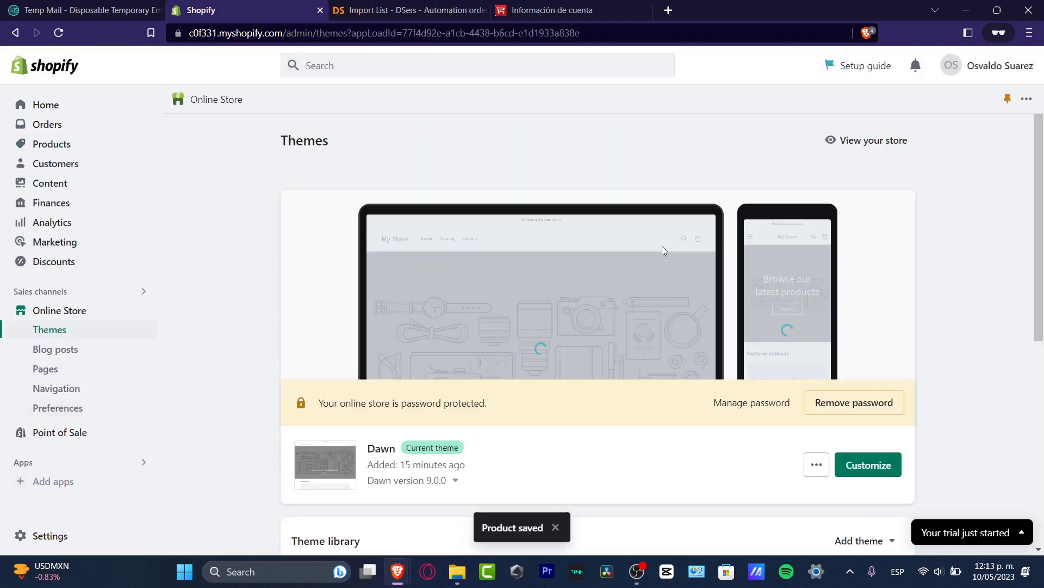
click(842, 477)
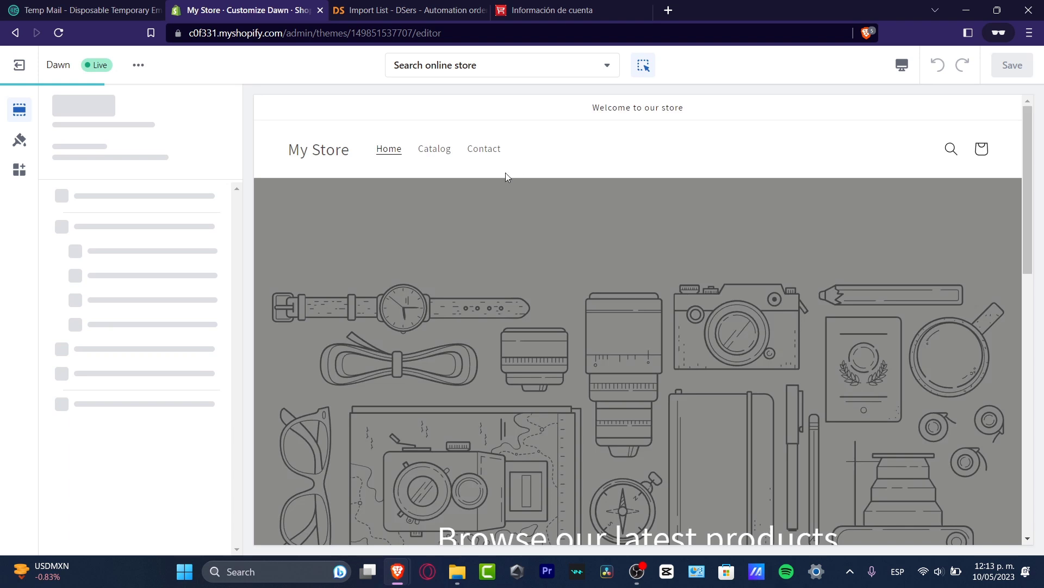
click(443, 155)
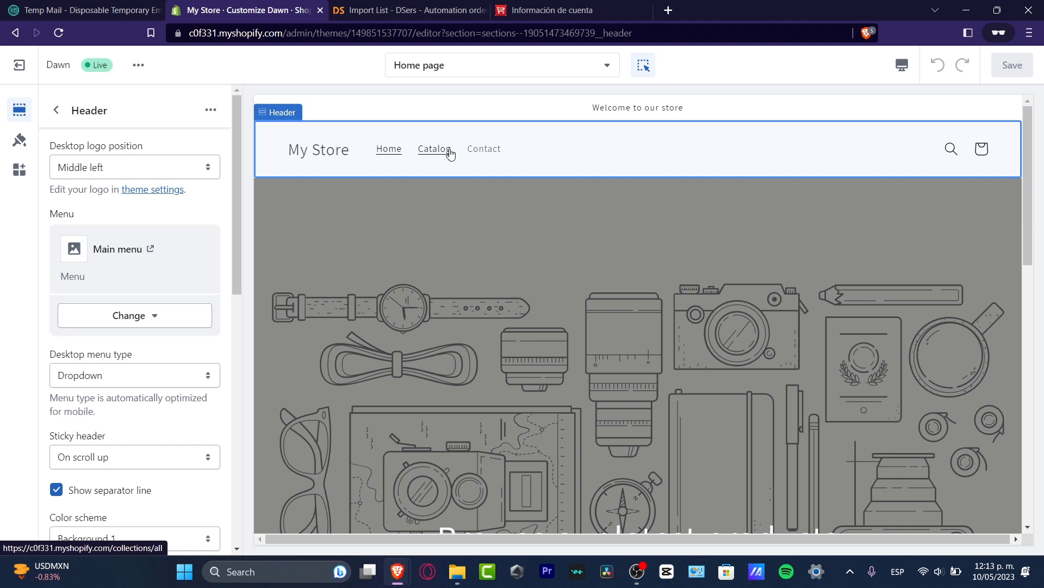
click(443, 152)
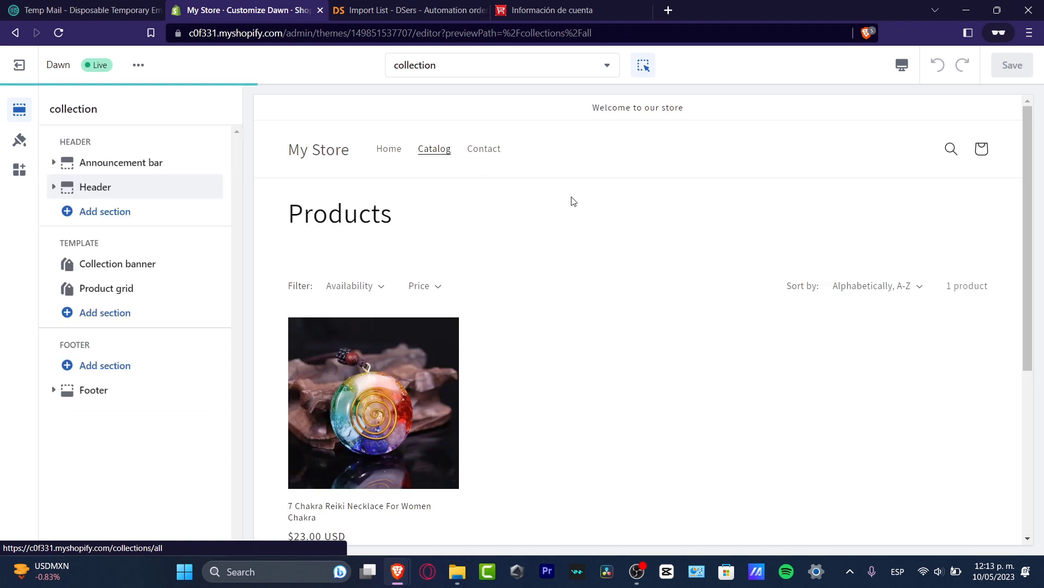
scroll(680, 314, down, 4)
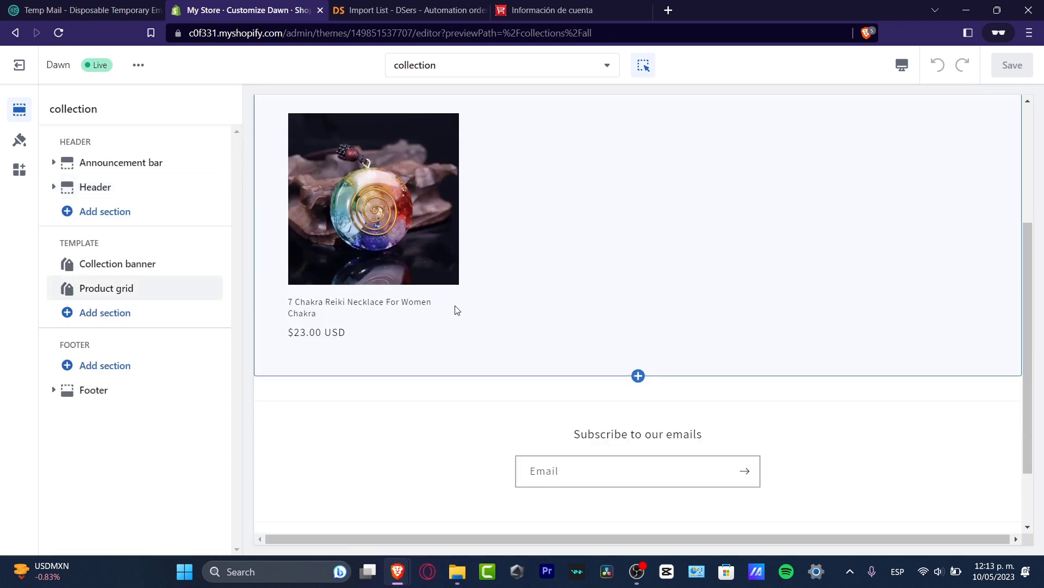
click(480, 302)
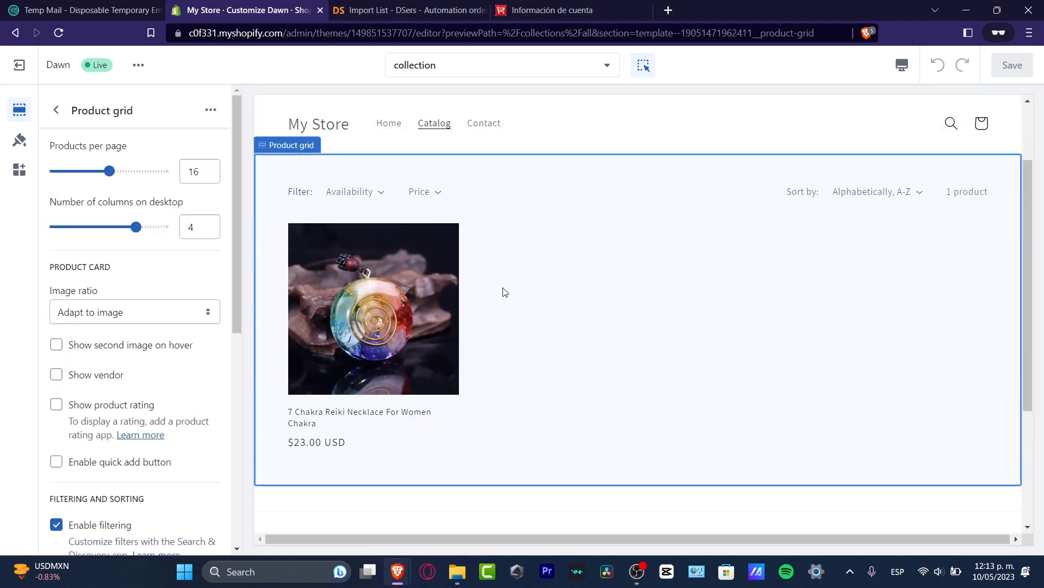